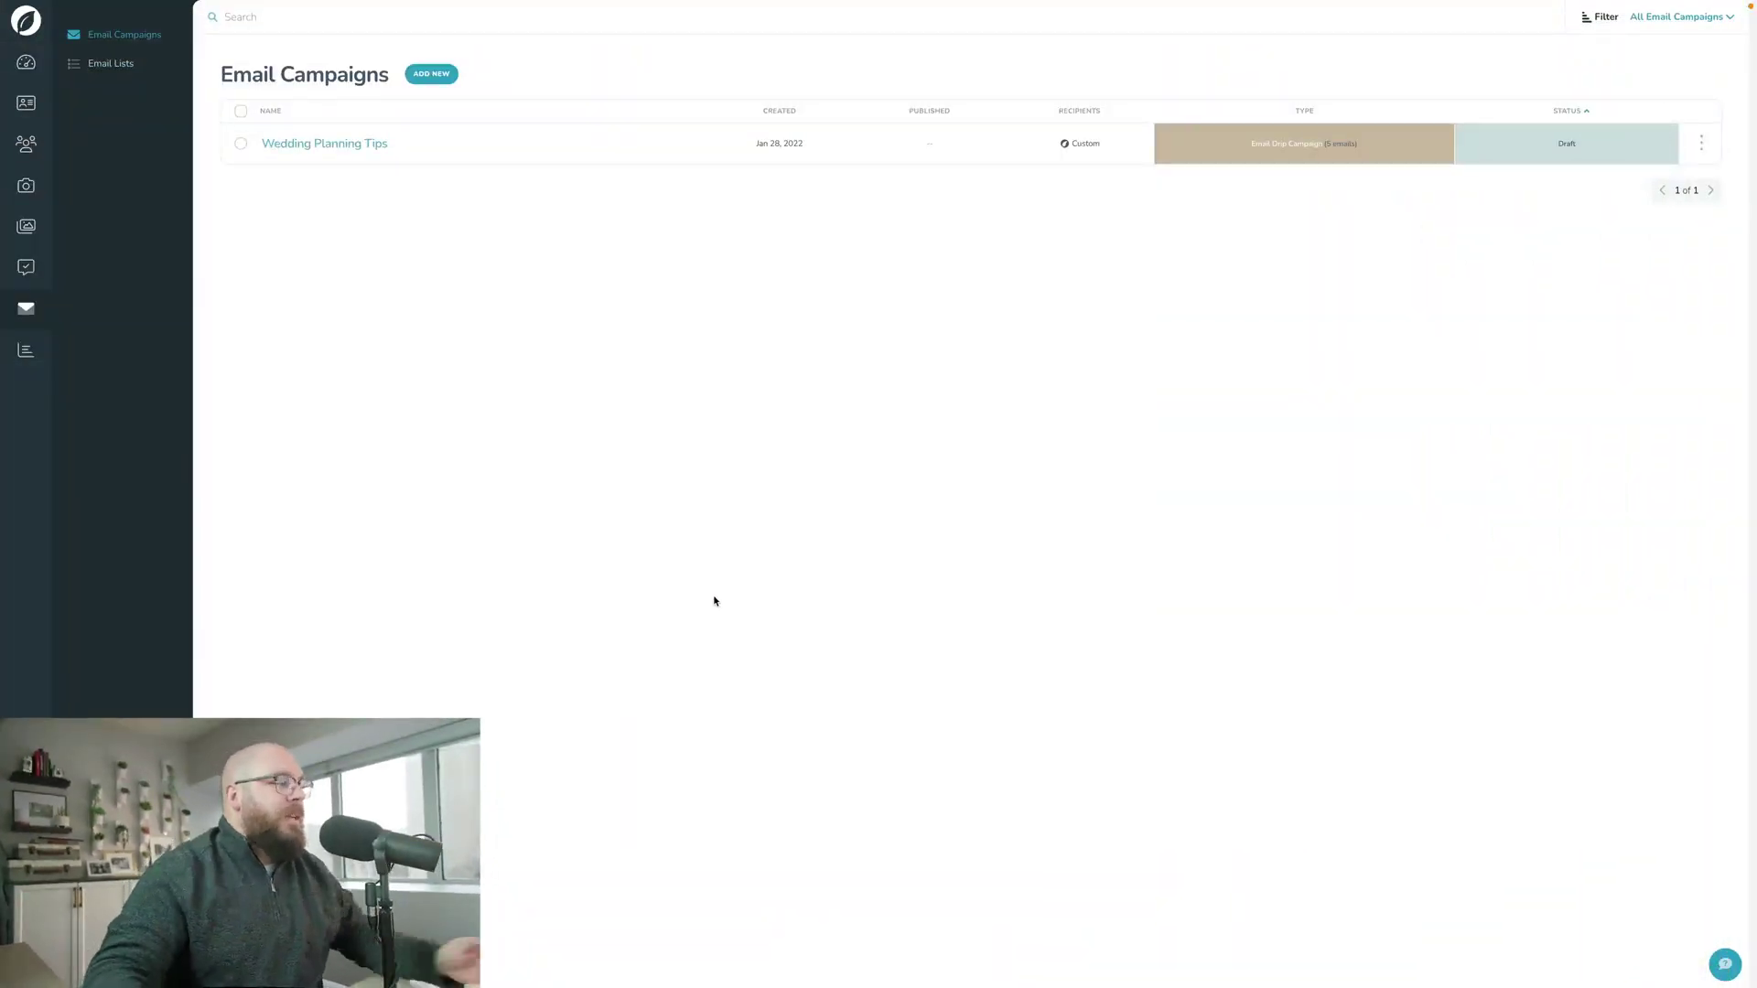
Create a single bulk email campaign and name it "Holiday Gallery Promotion"
click(431, 73)
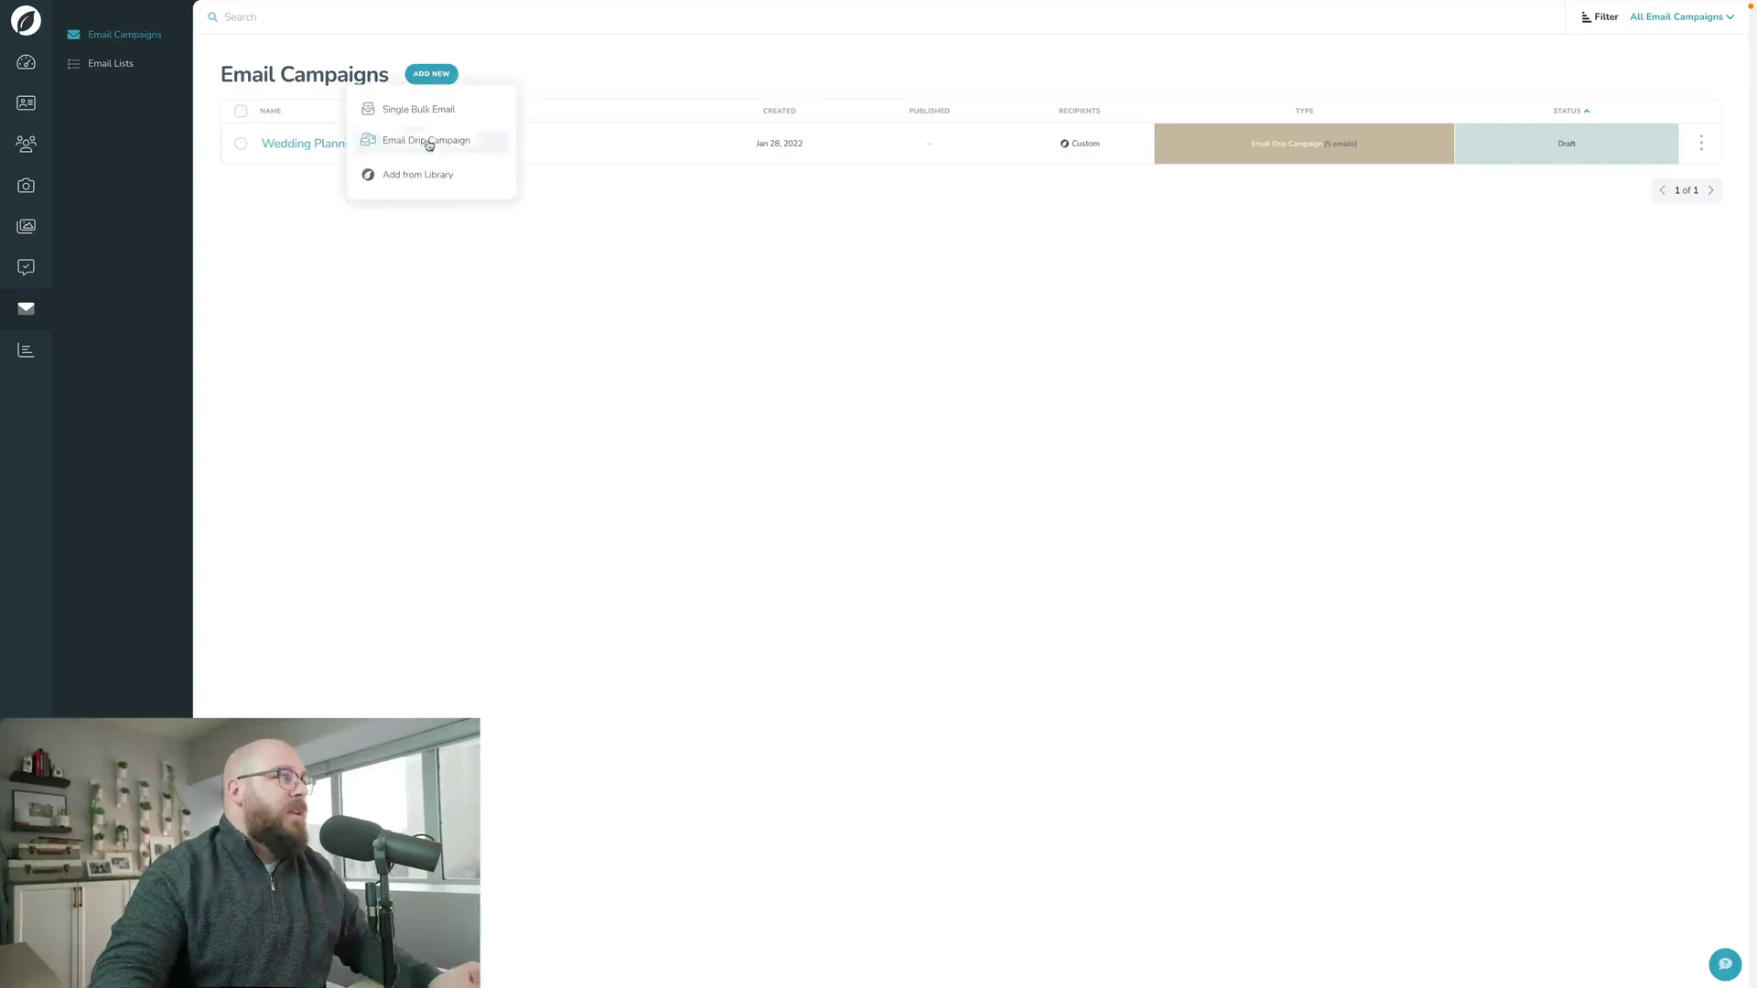
click(414, 111)
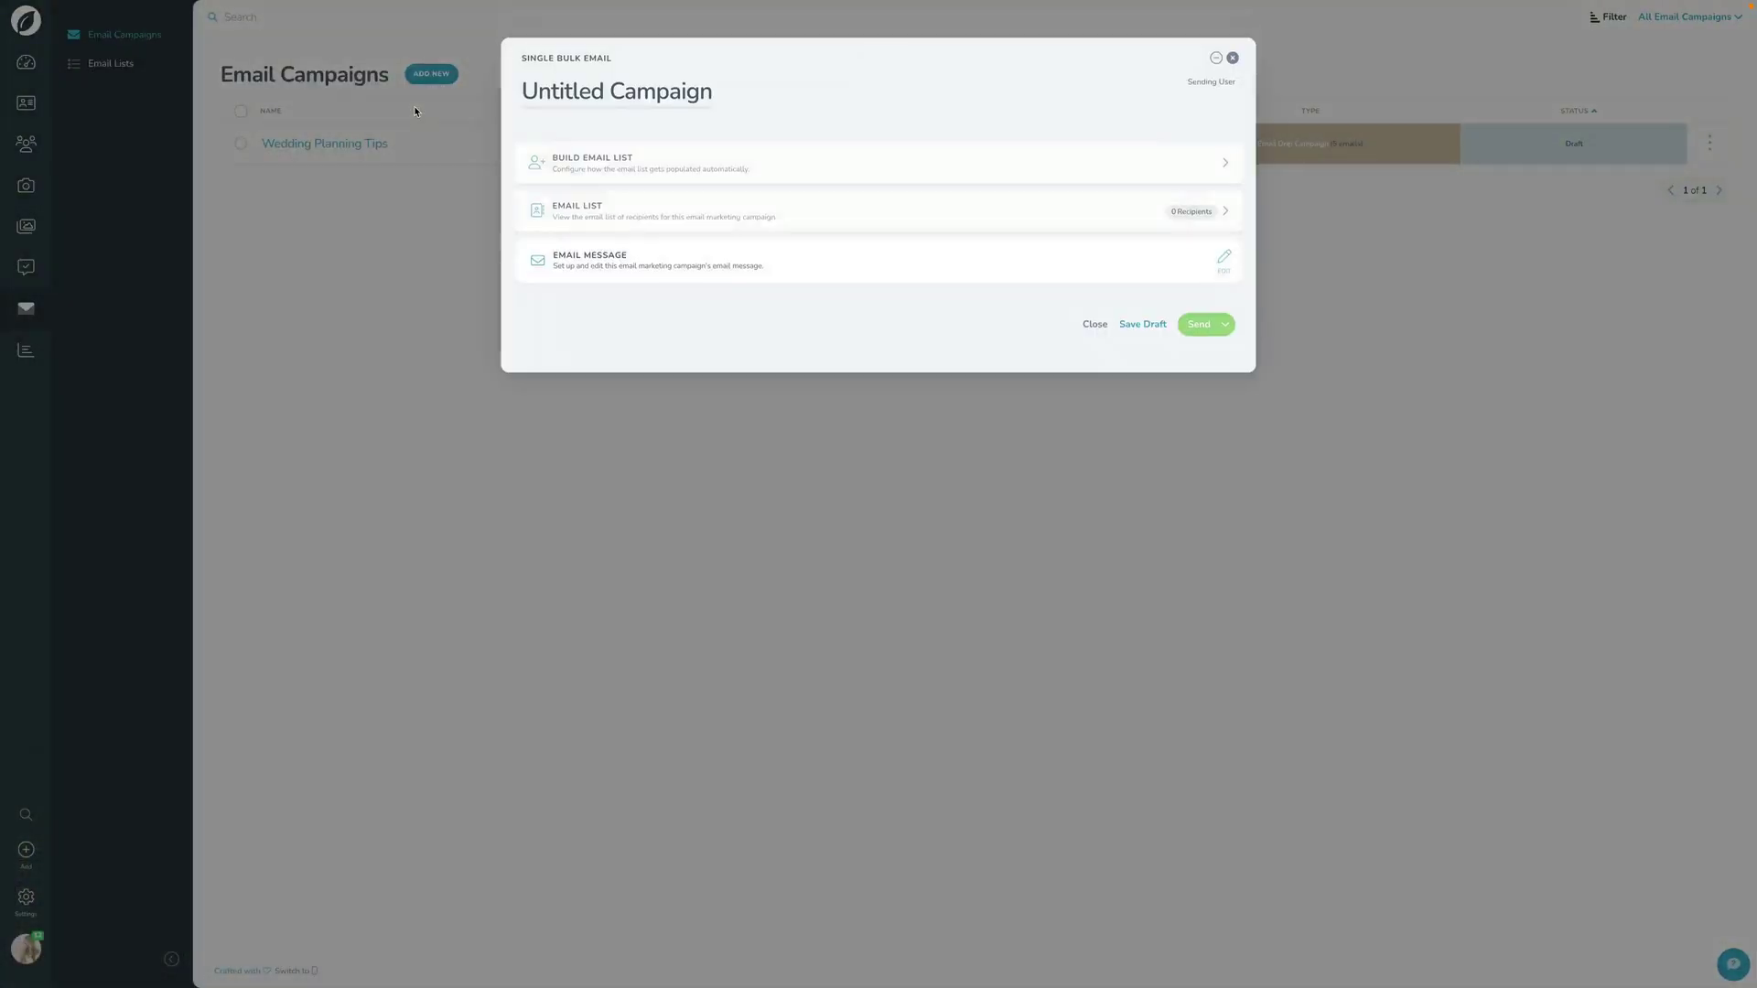
click(616, 95)
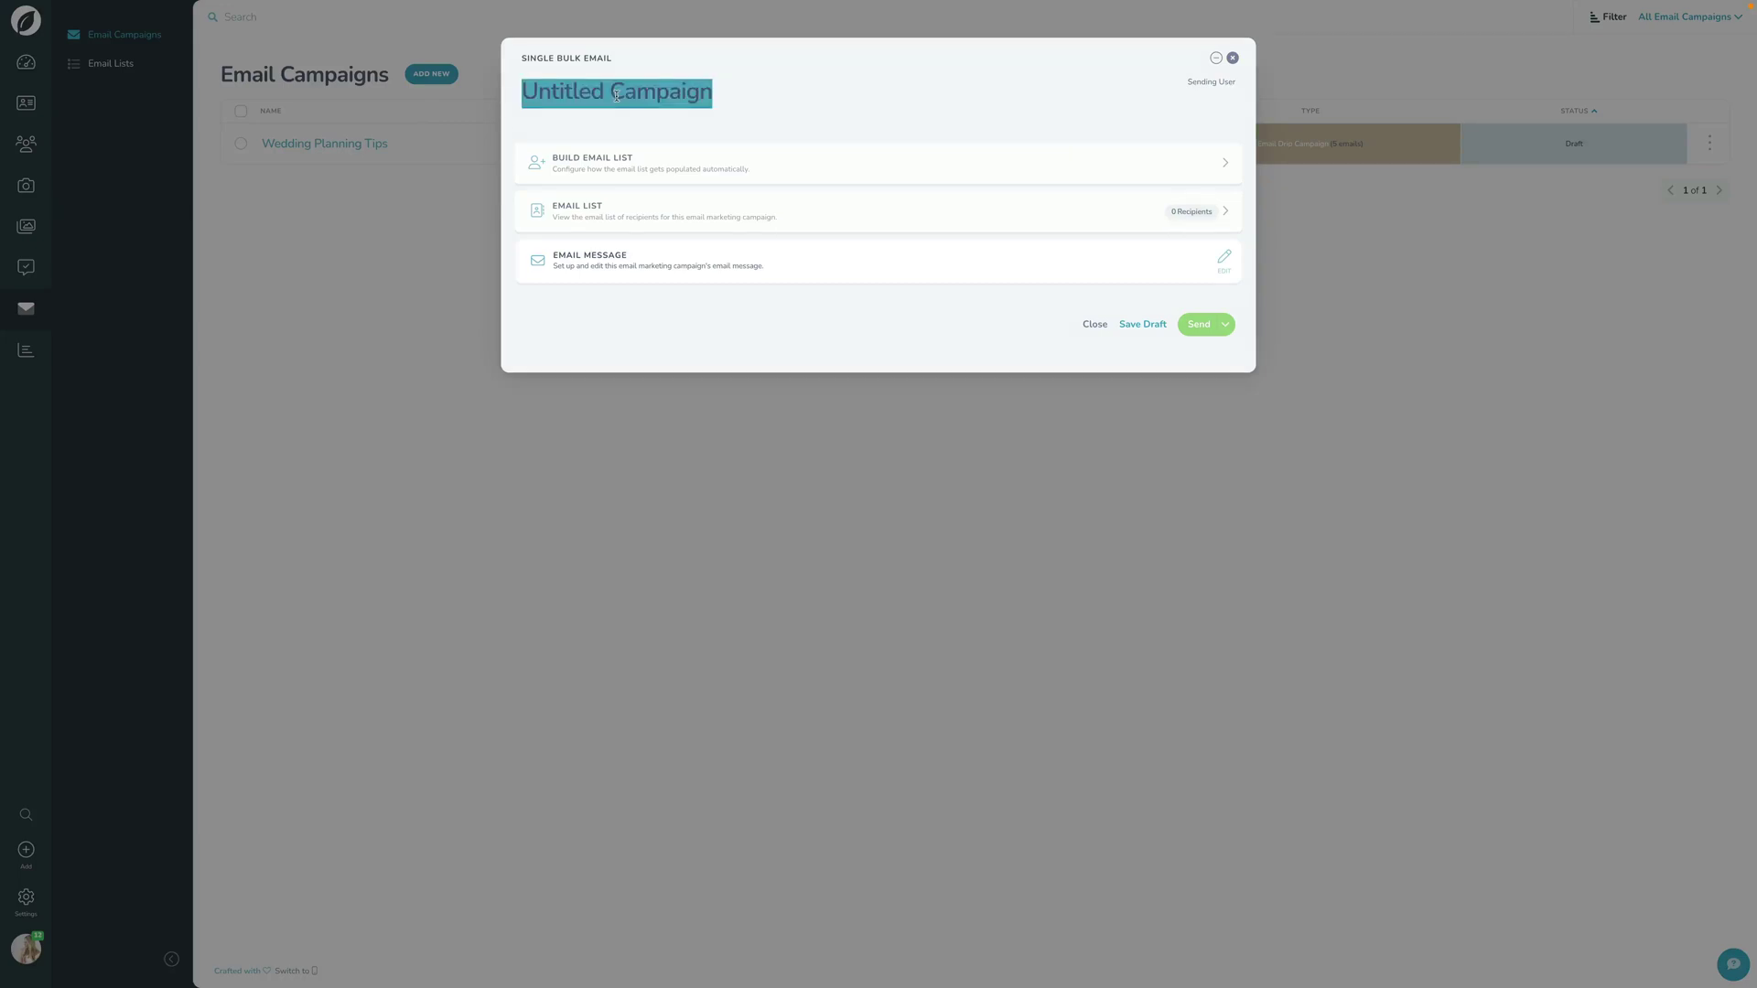
text(Holiday Gall)
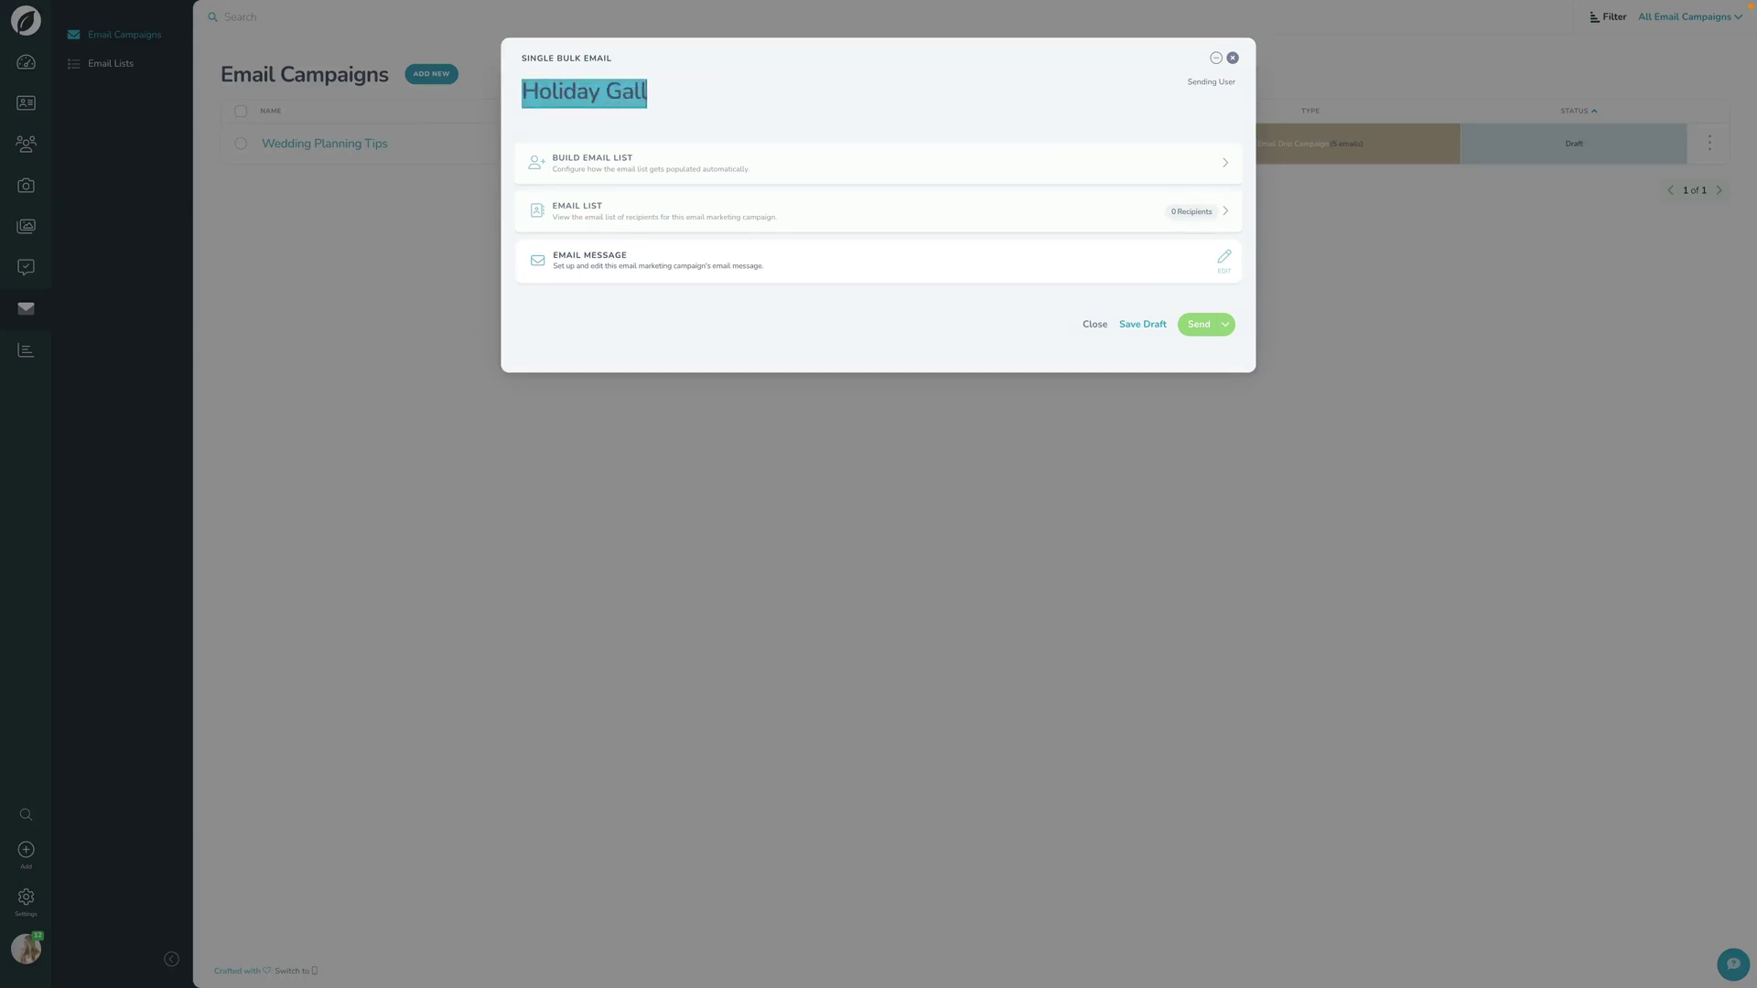
text(ery Promotion)
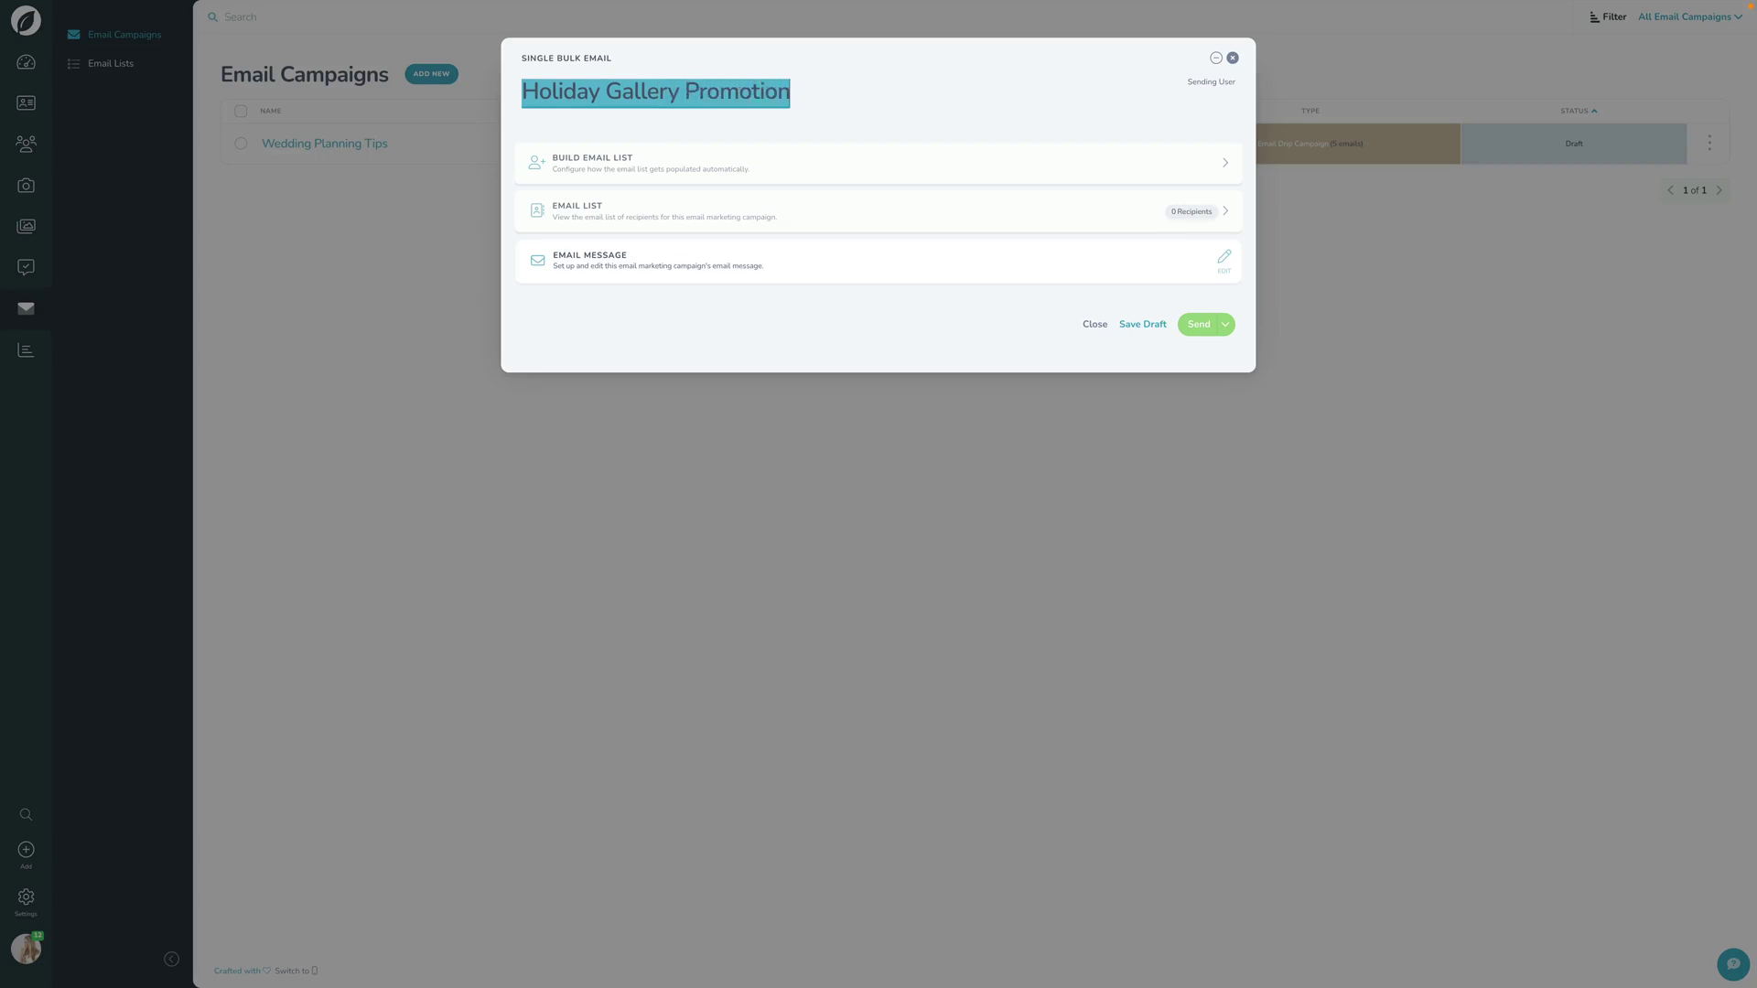
Build the campaign's email list as a custom list that auto-adds contacts from Galleries
click(605, 162)
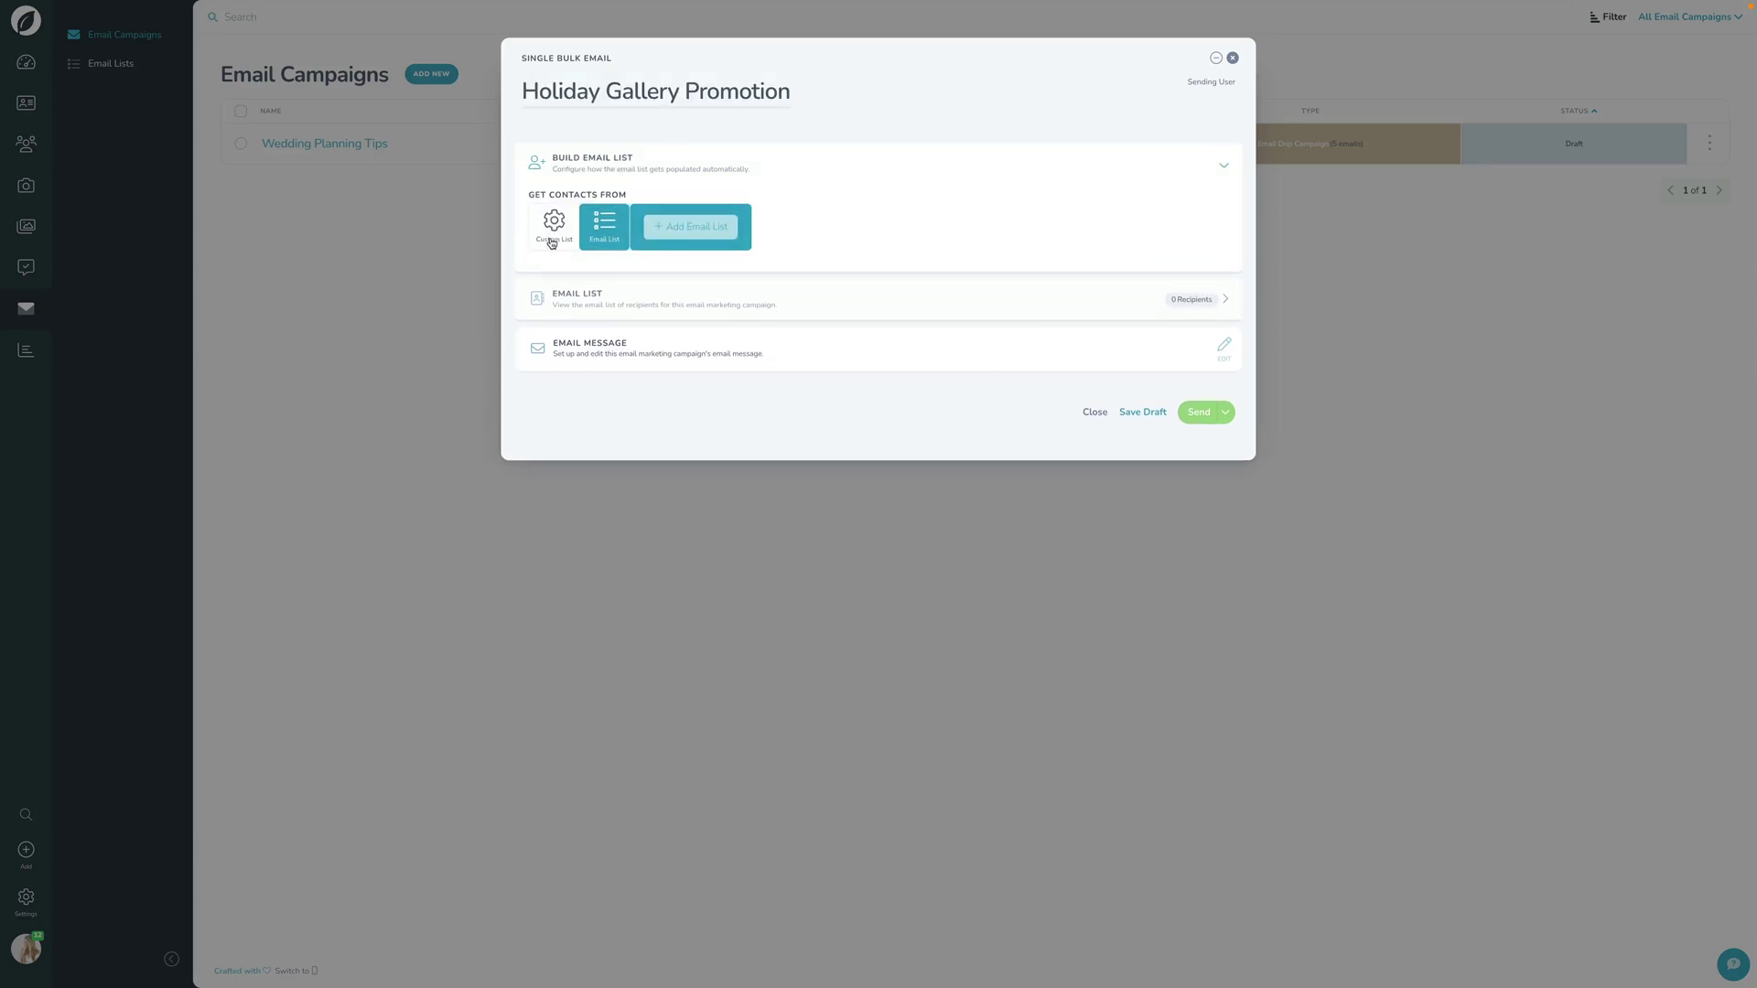
click(691, 226)
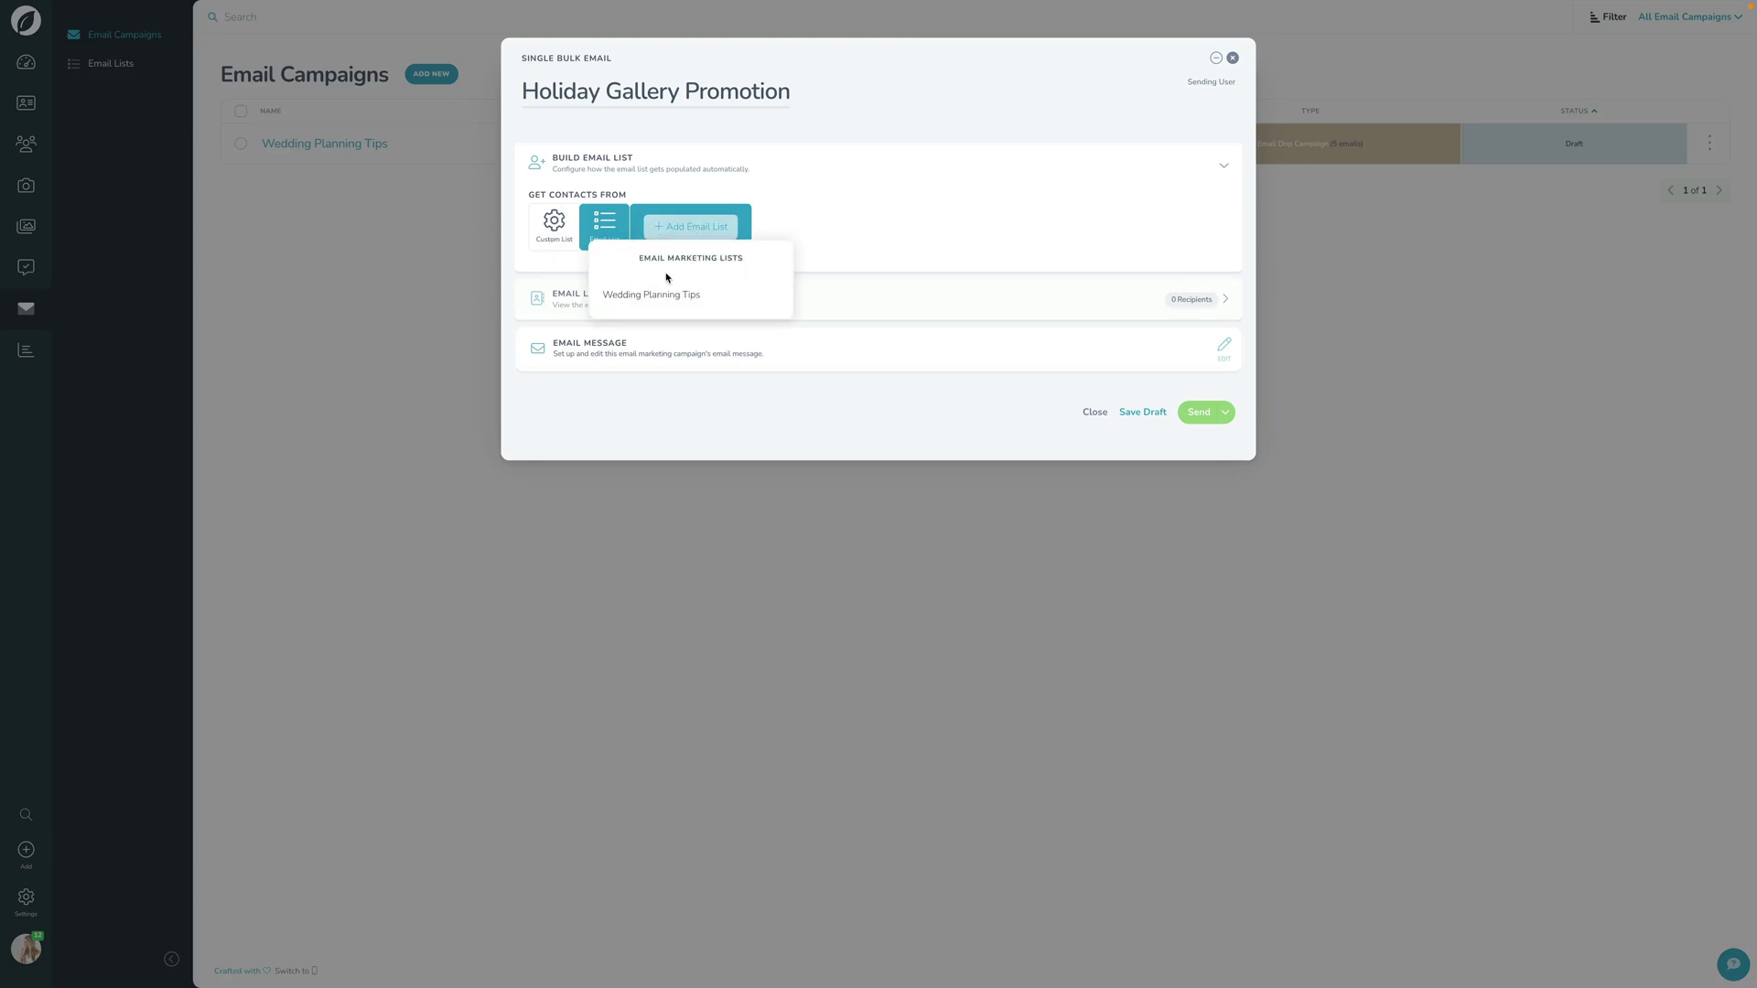
click(553, 238)
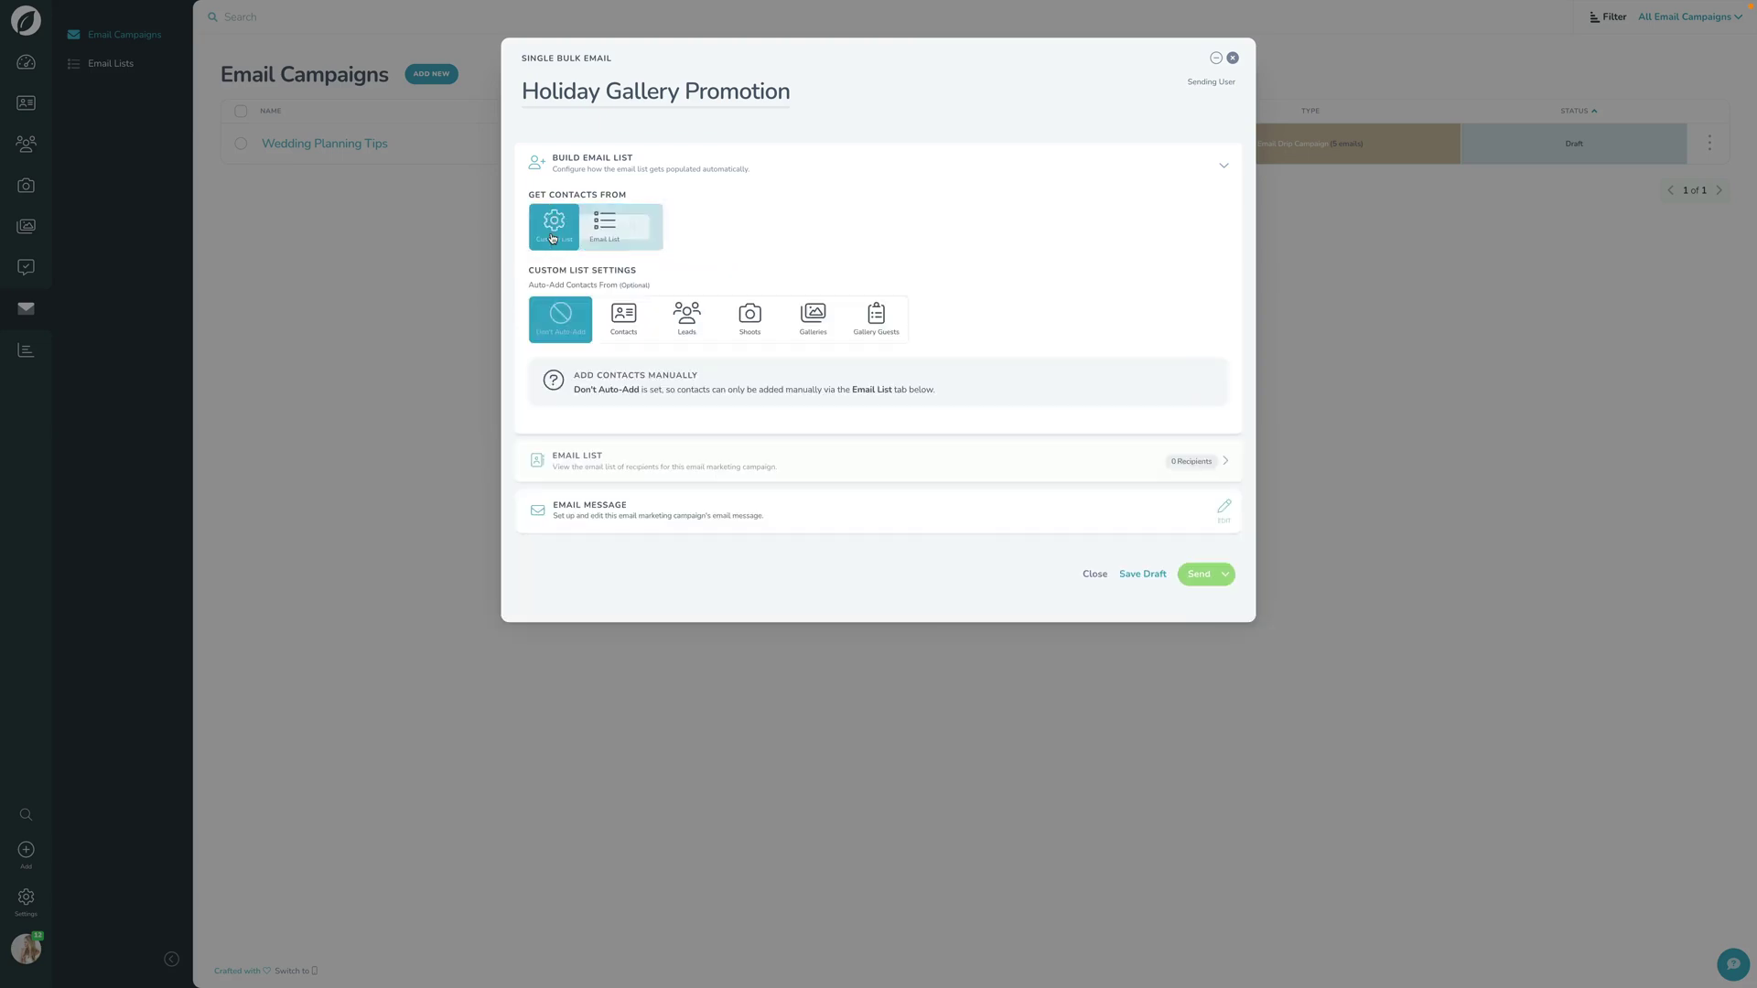
click(822, 331)
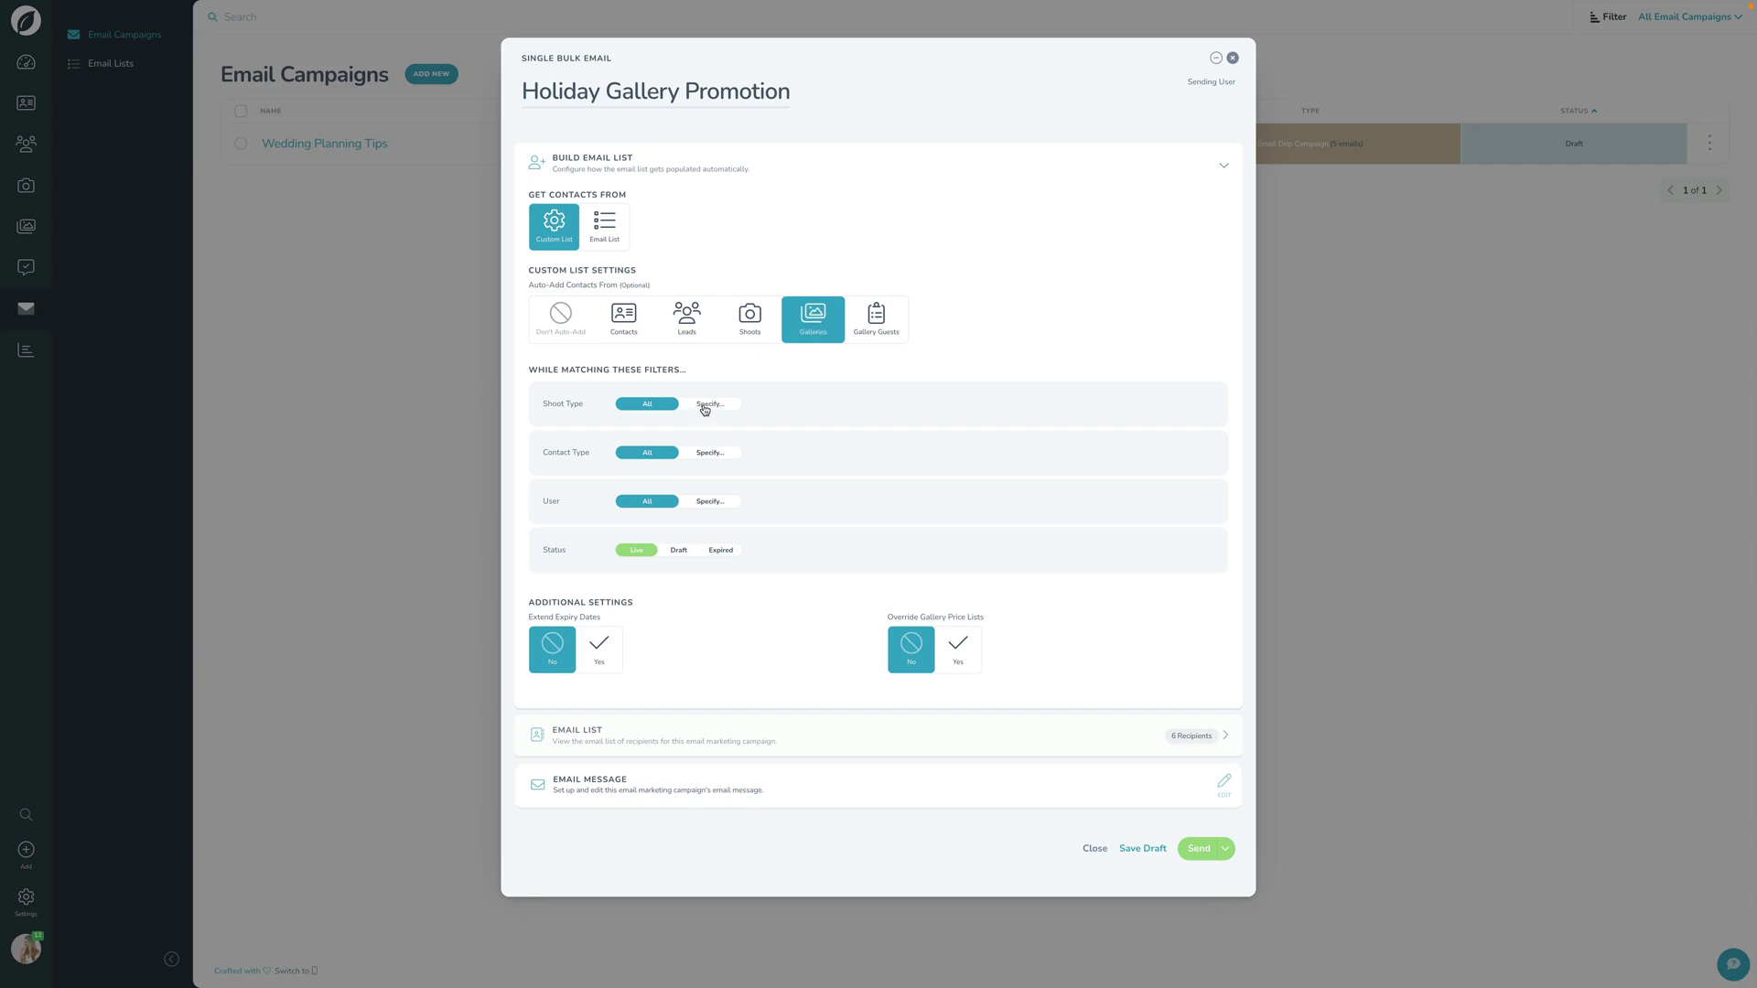
Keep the contact type and user filters on All, extend gallery expiry dates by 7 days, and leave price lists without an override
click(712, 454)
click(661, 503)
click(659, 504)
click(592, 655)
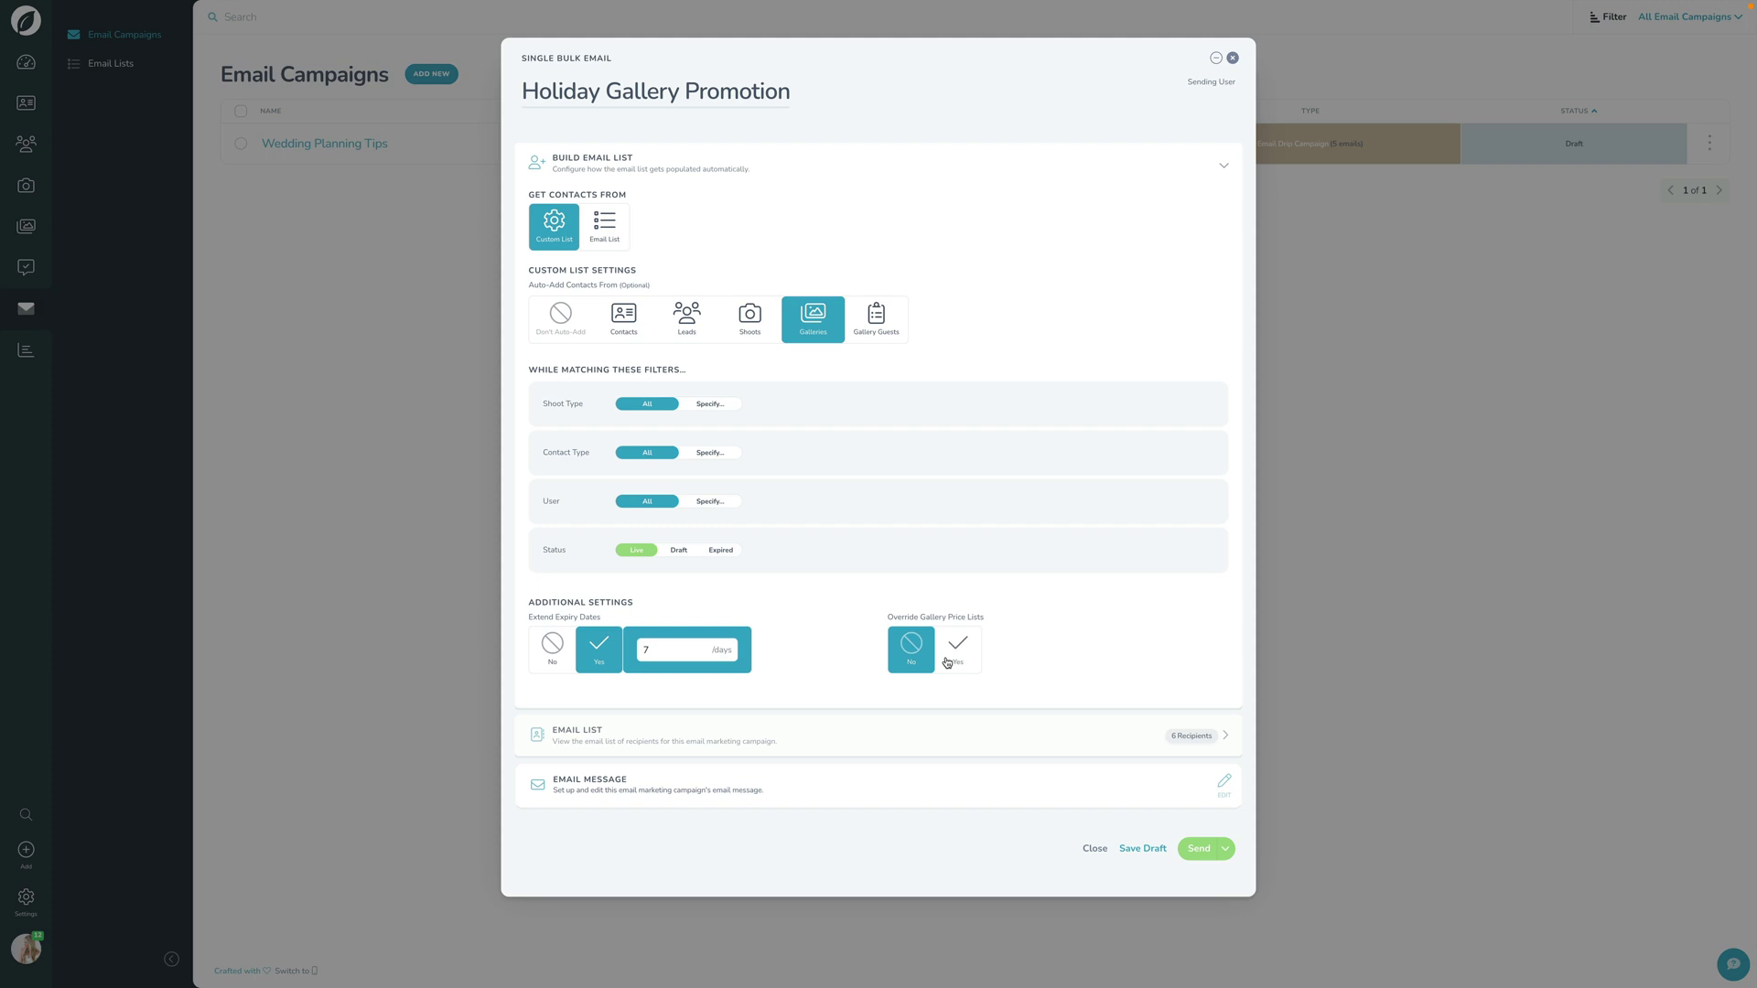
click(946, 662)
click(924, 661)
Check the recipients in the campaign's email list and open the email message for editing
click(631, 157)
click(590, 222)
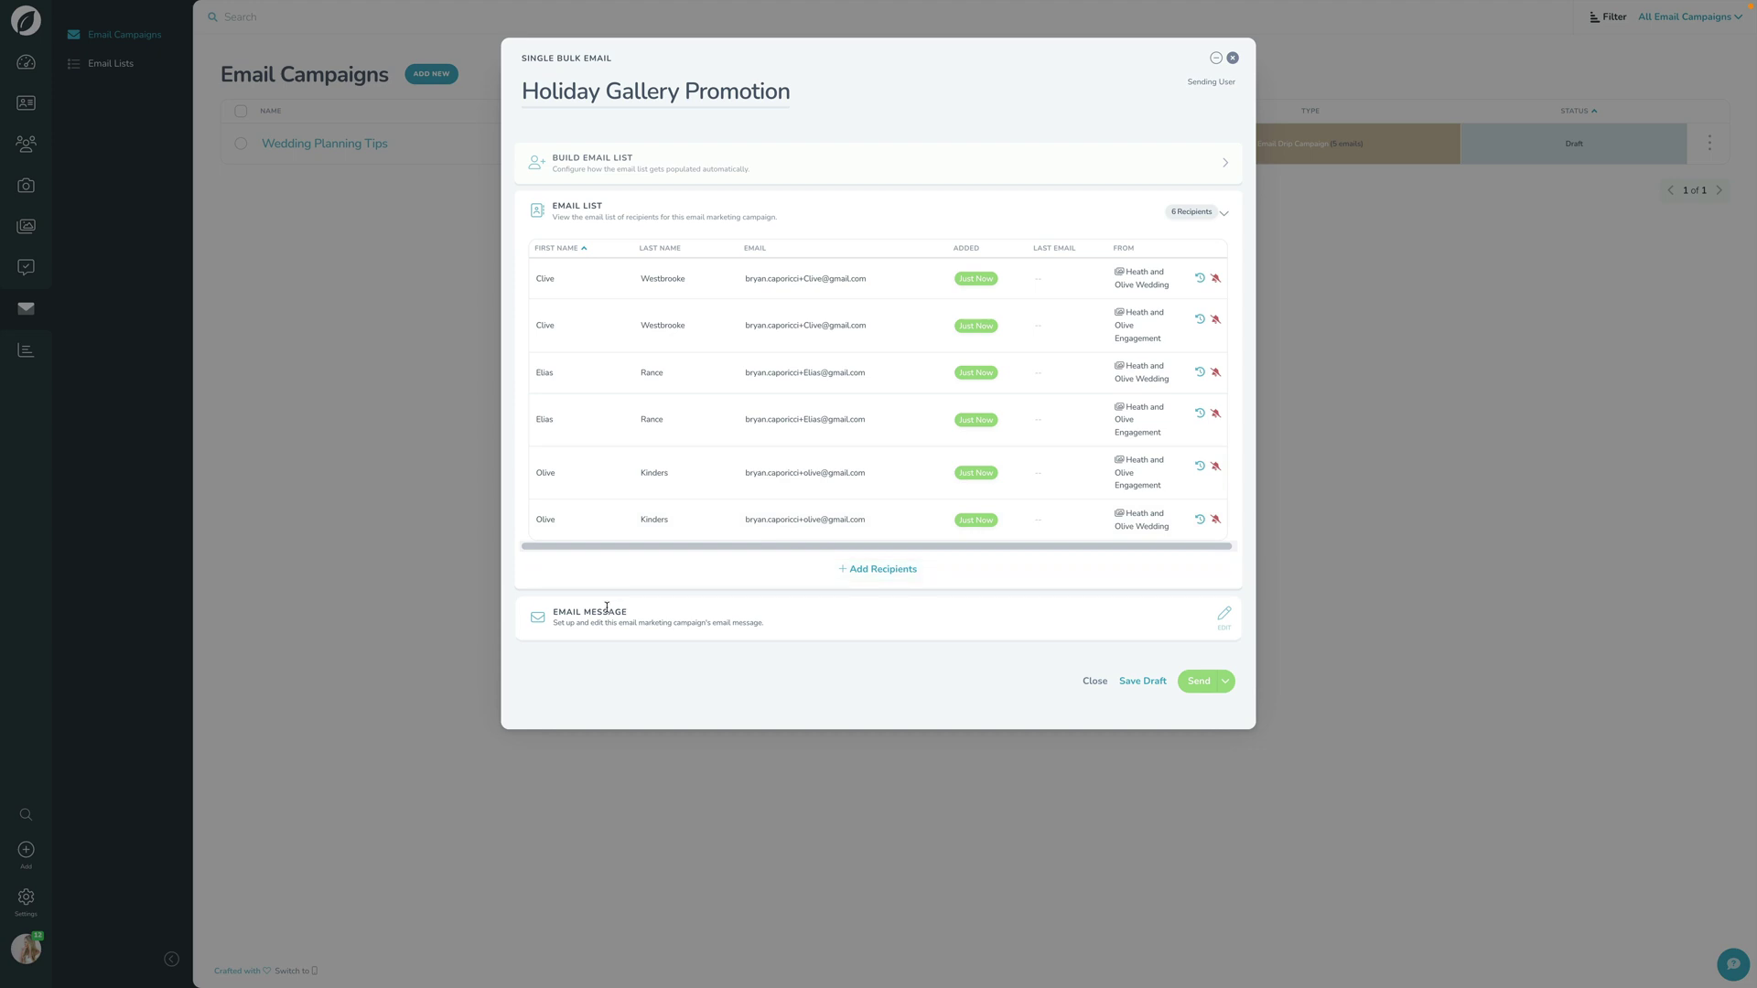
click(616, 214)
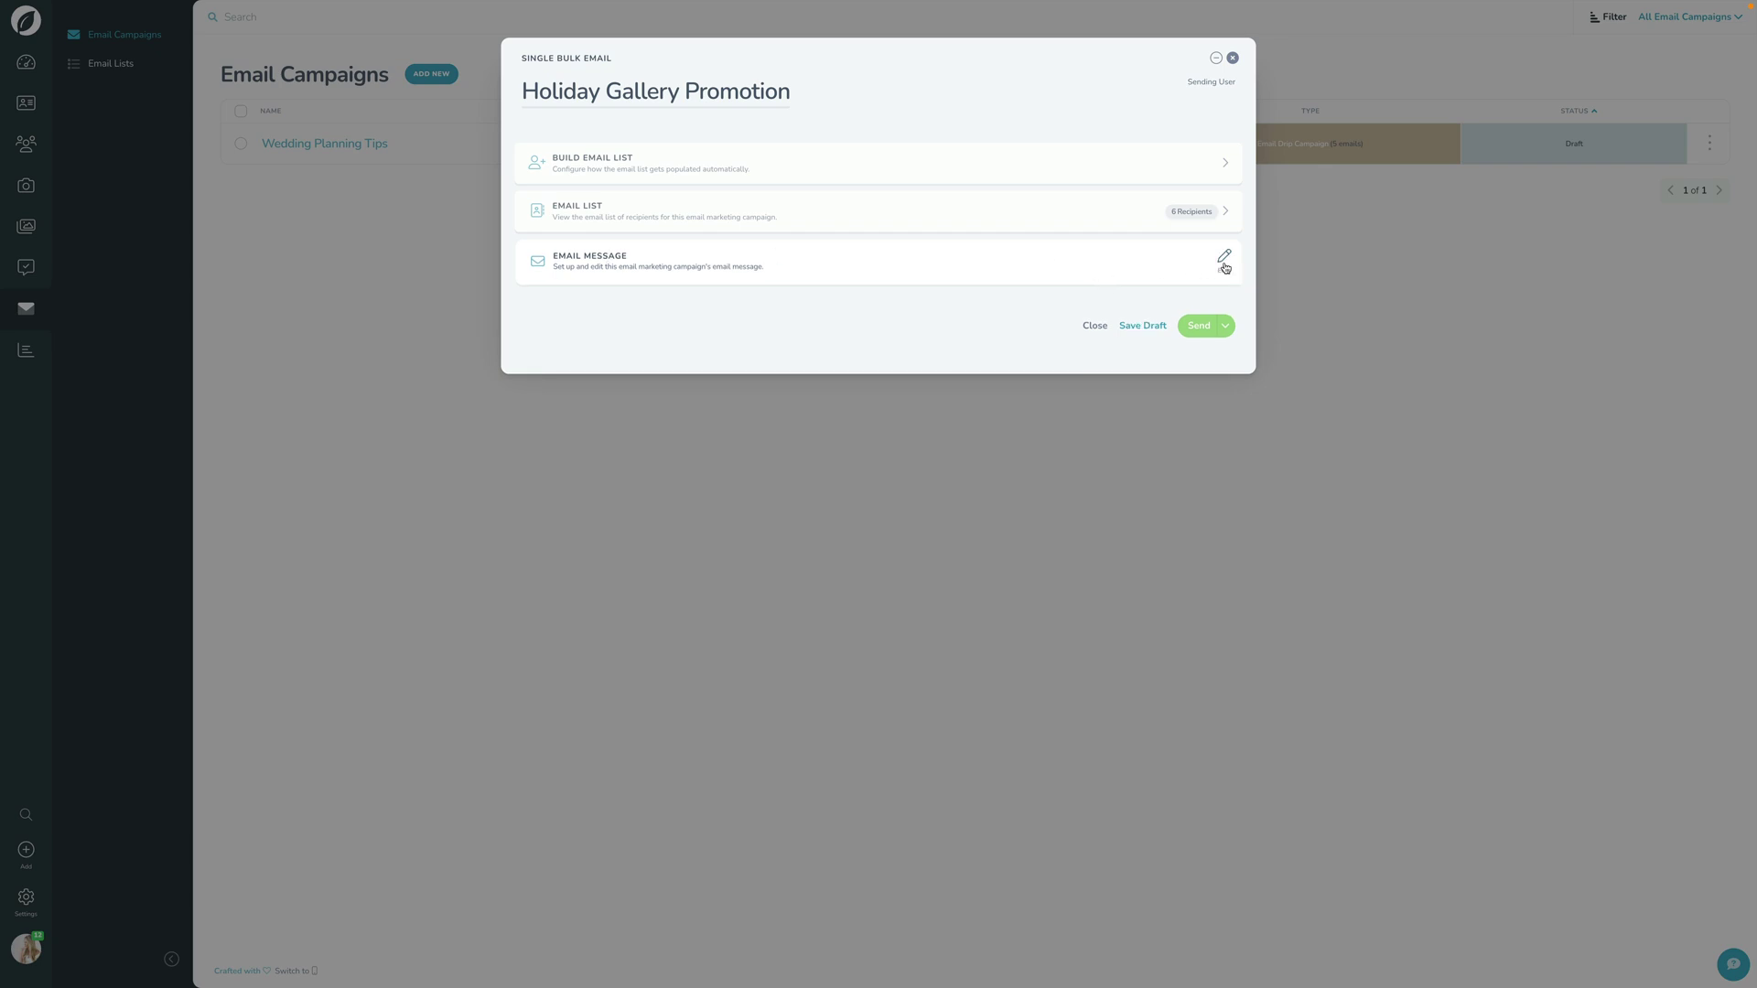
click(956, 257)
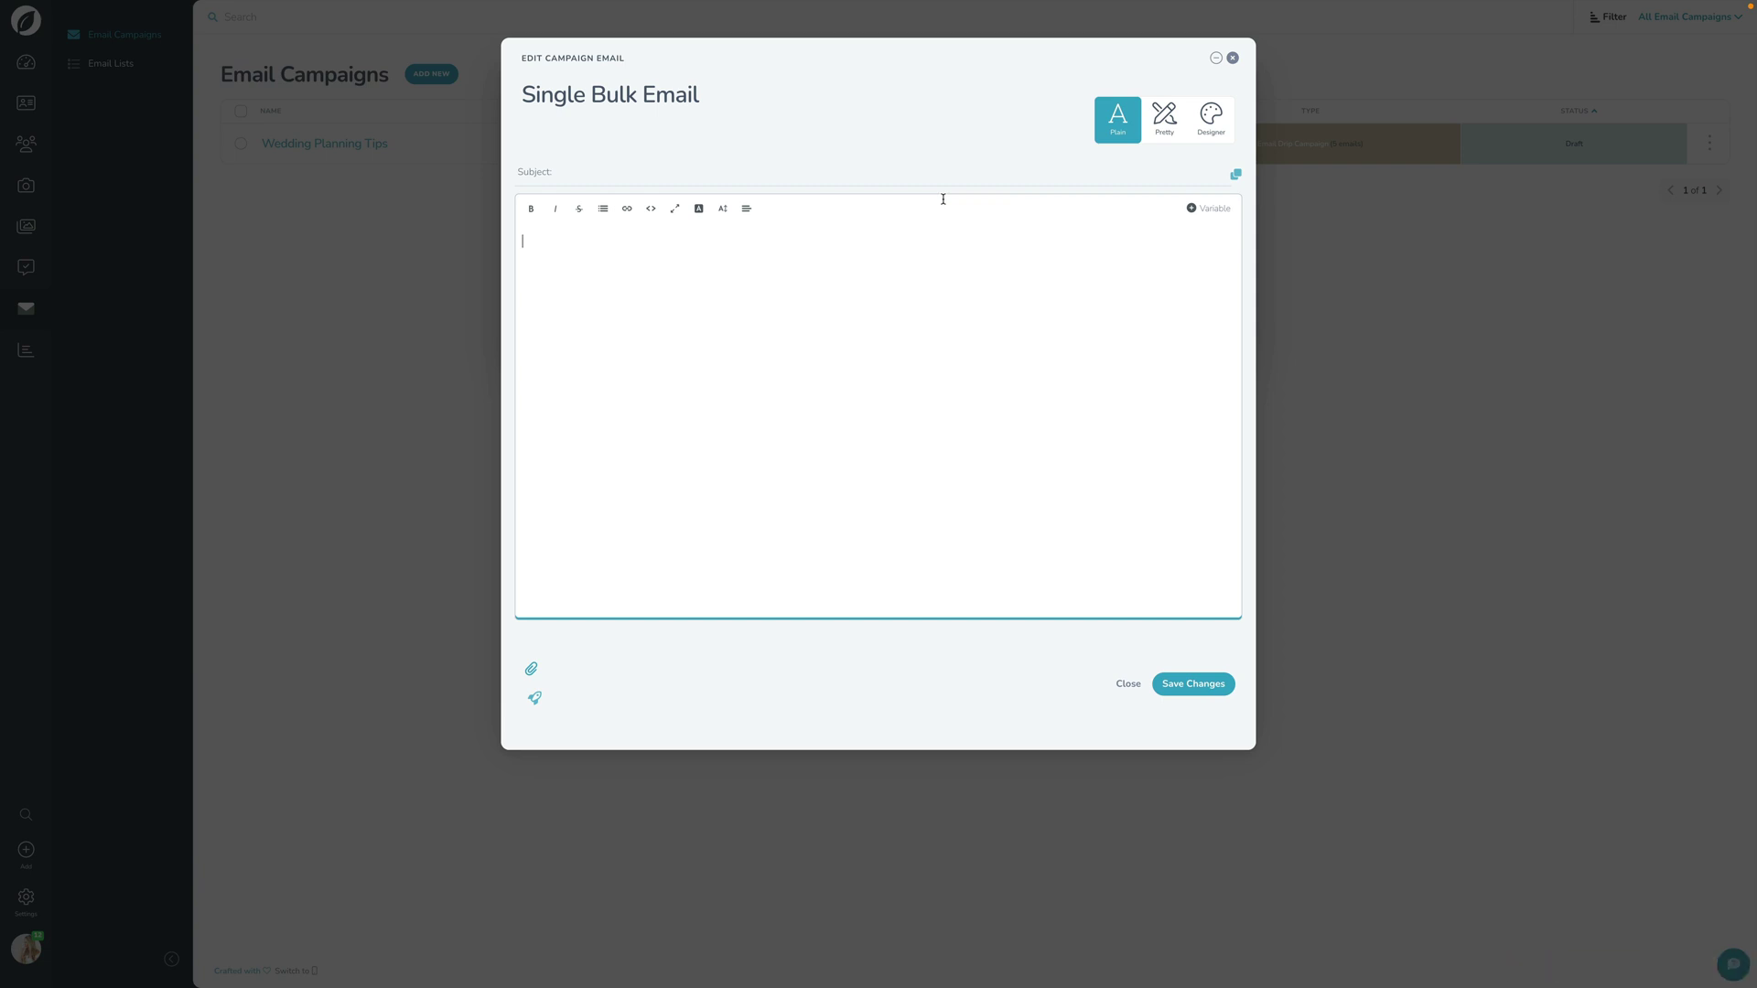
click(1207, 118)
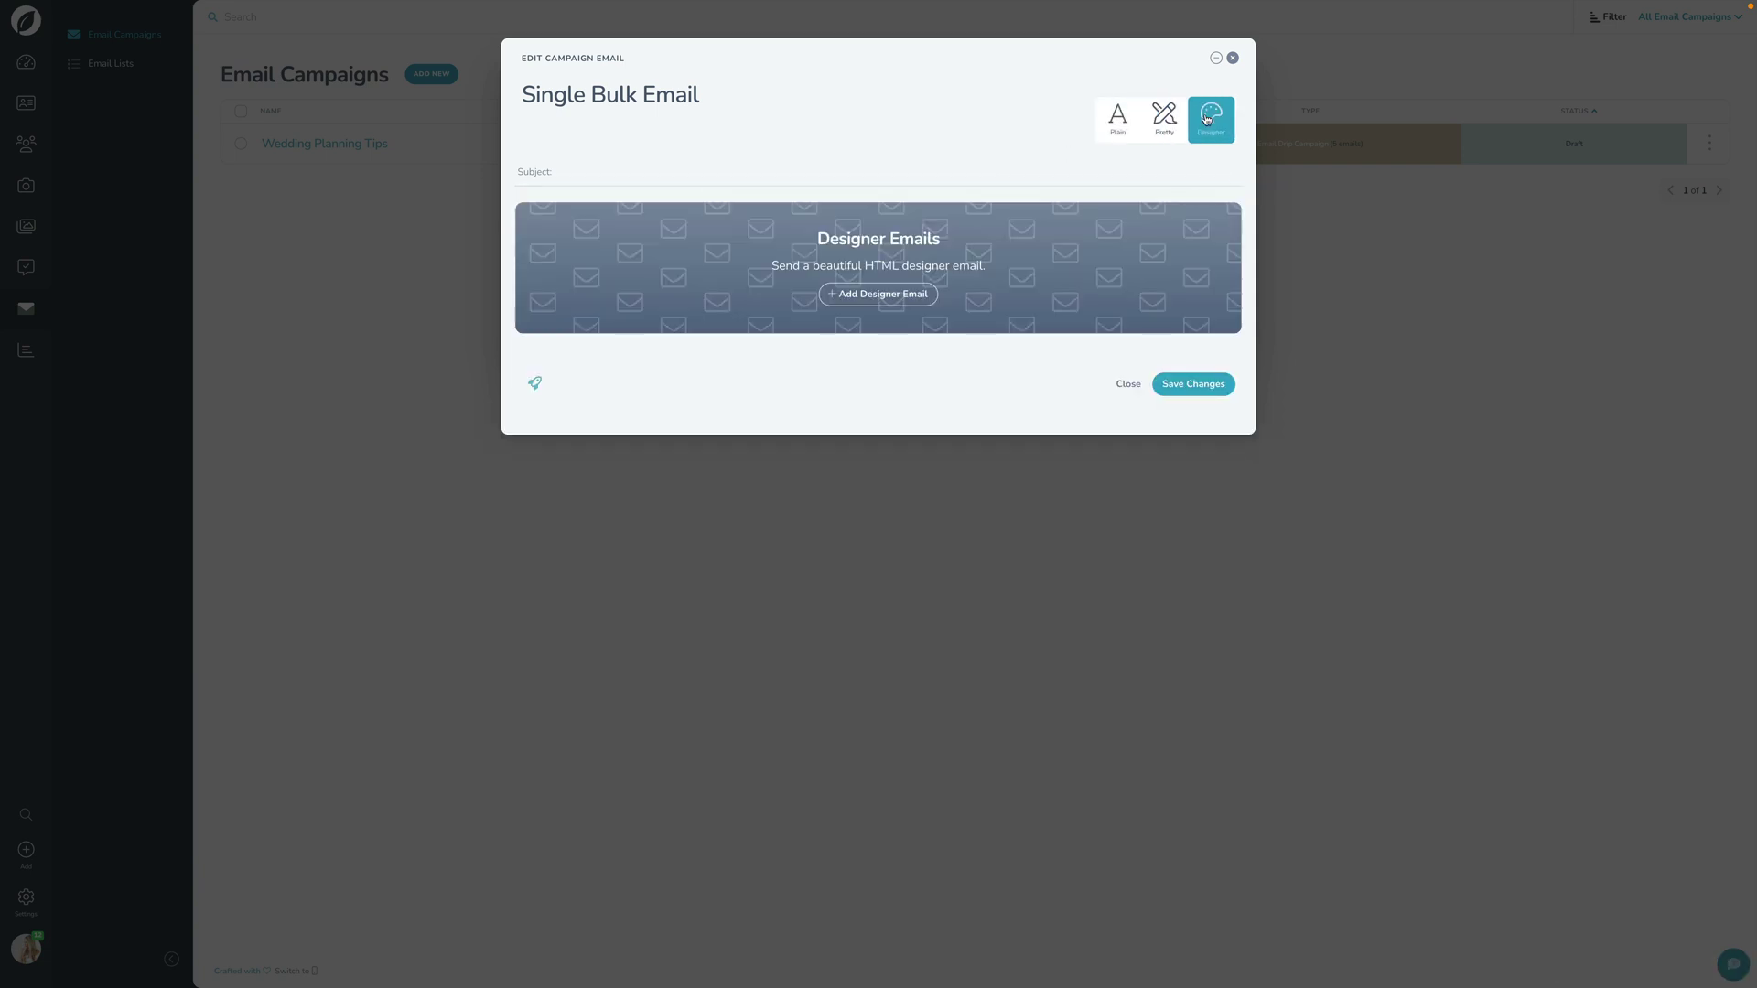
click(876, 294)
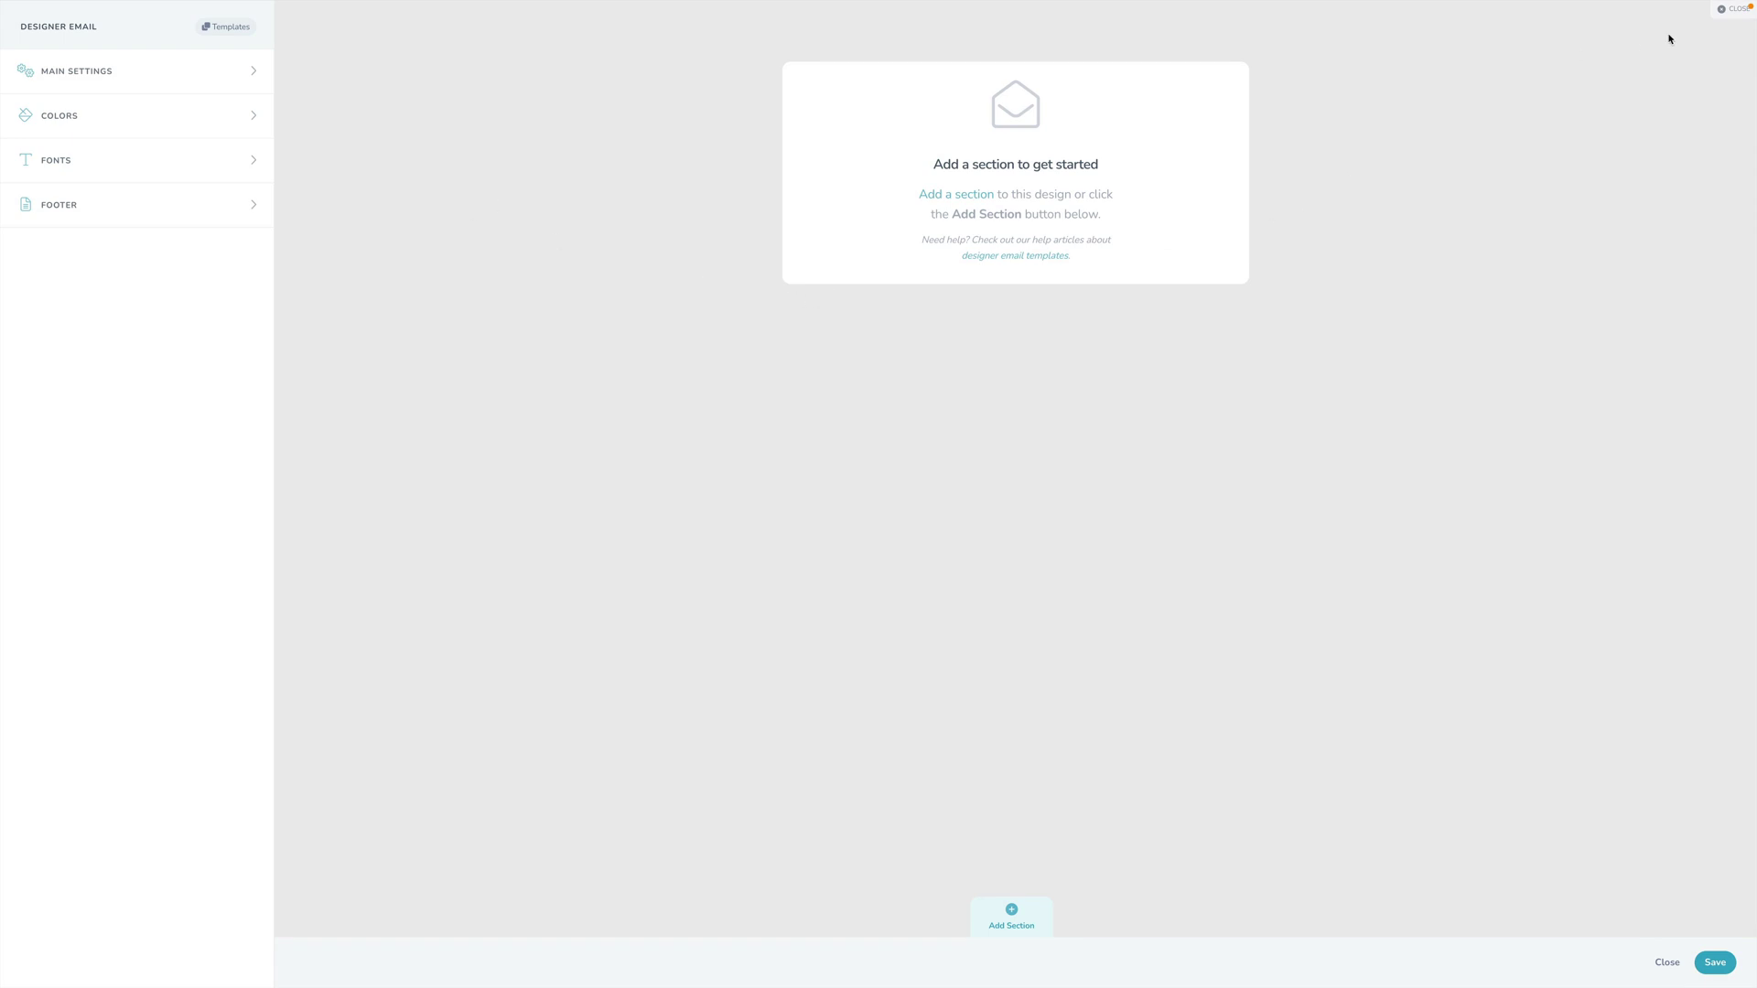
click(1727, 8)
key(Return)
Switch the email message to the Pretty style, keep the automatic email header, and save the message changes
click(1163, 118)
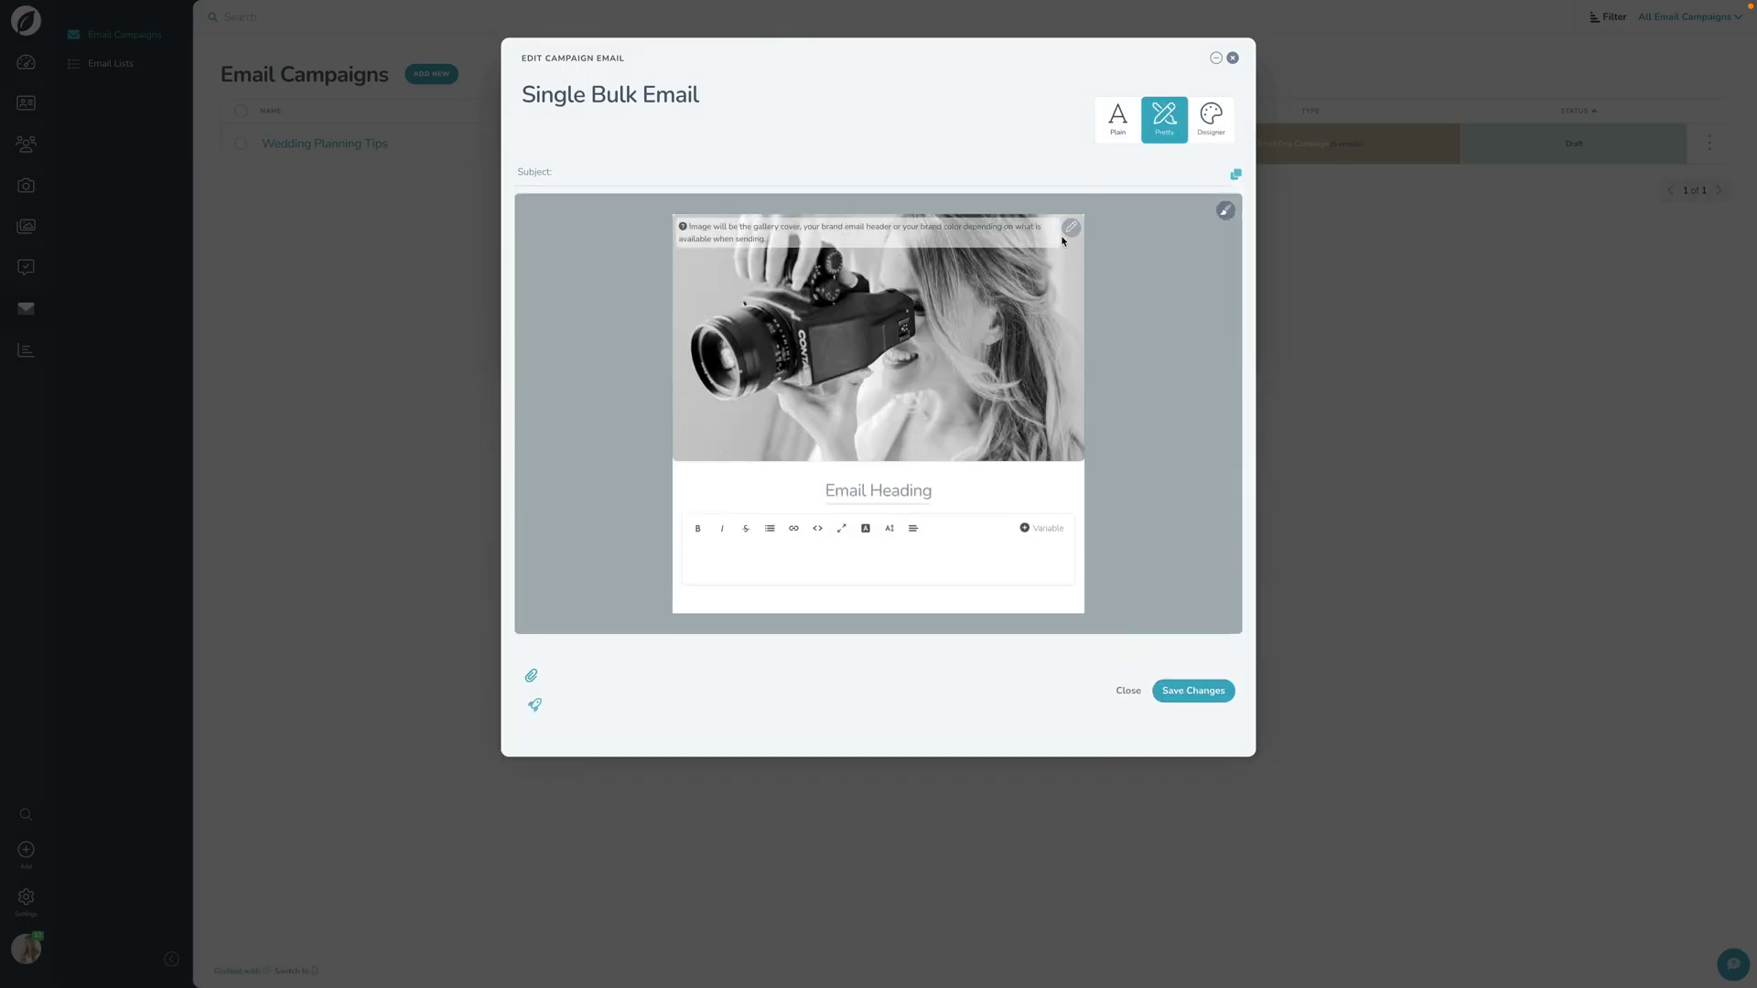
click(1066, 232)
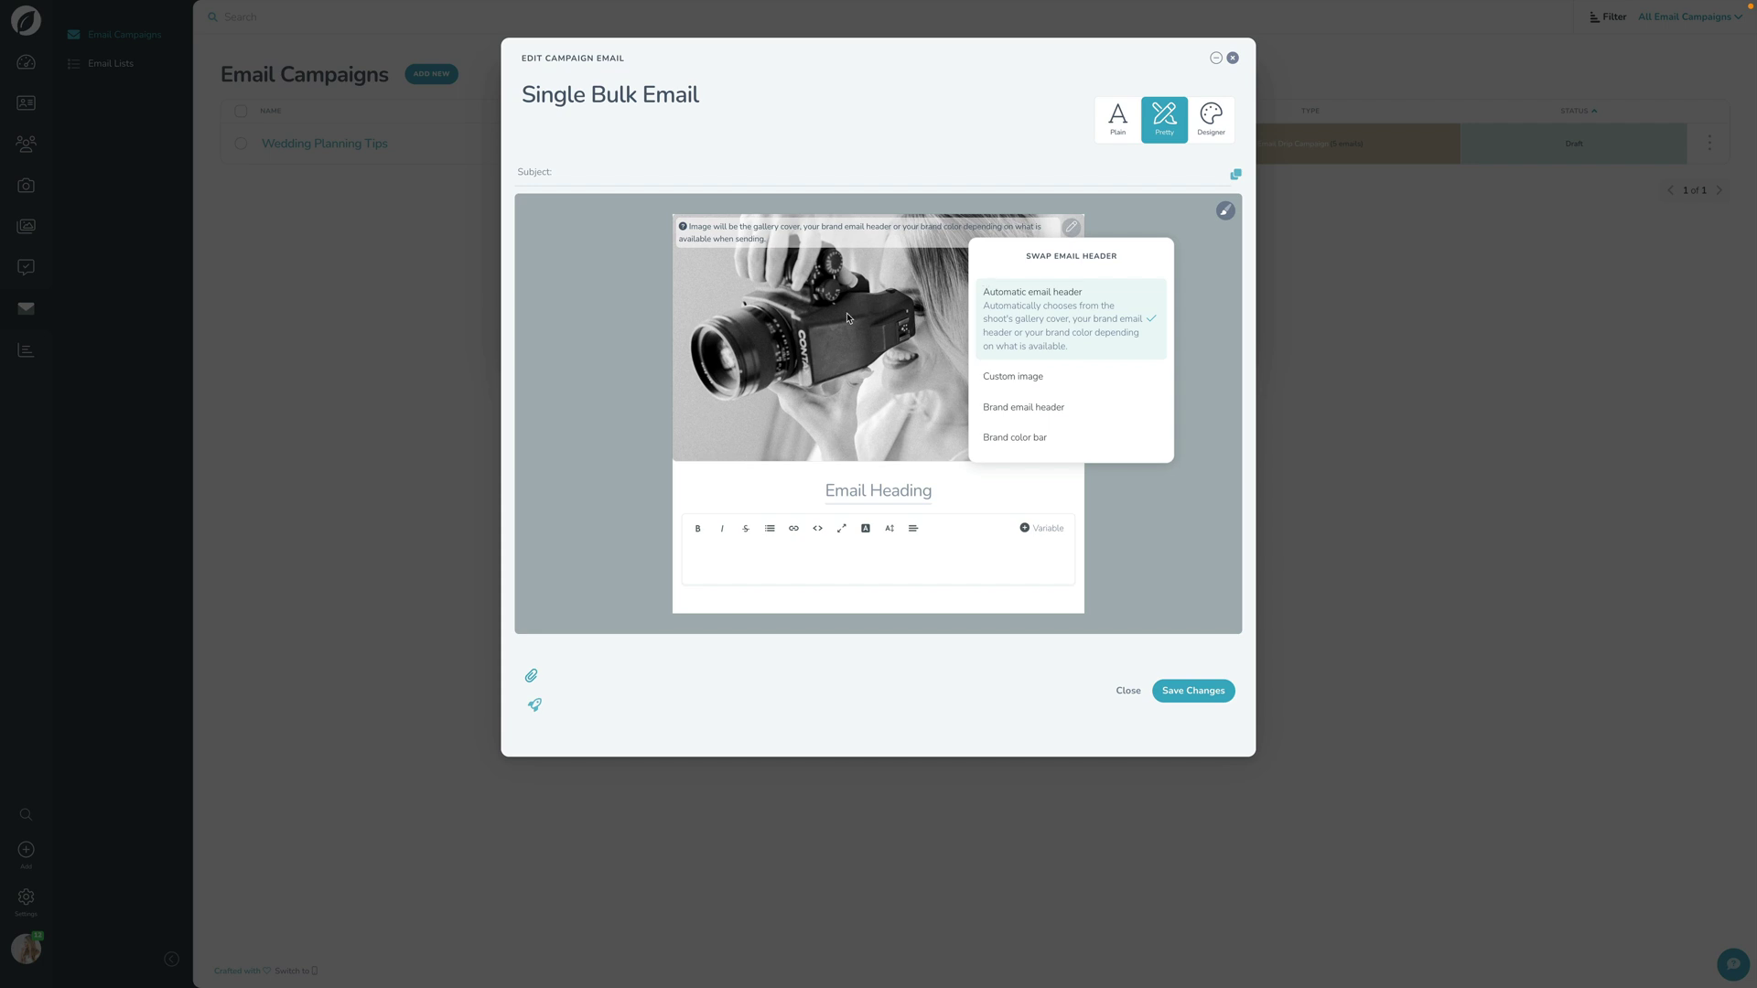
click(960, 199)
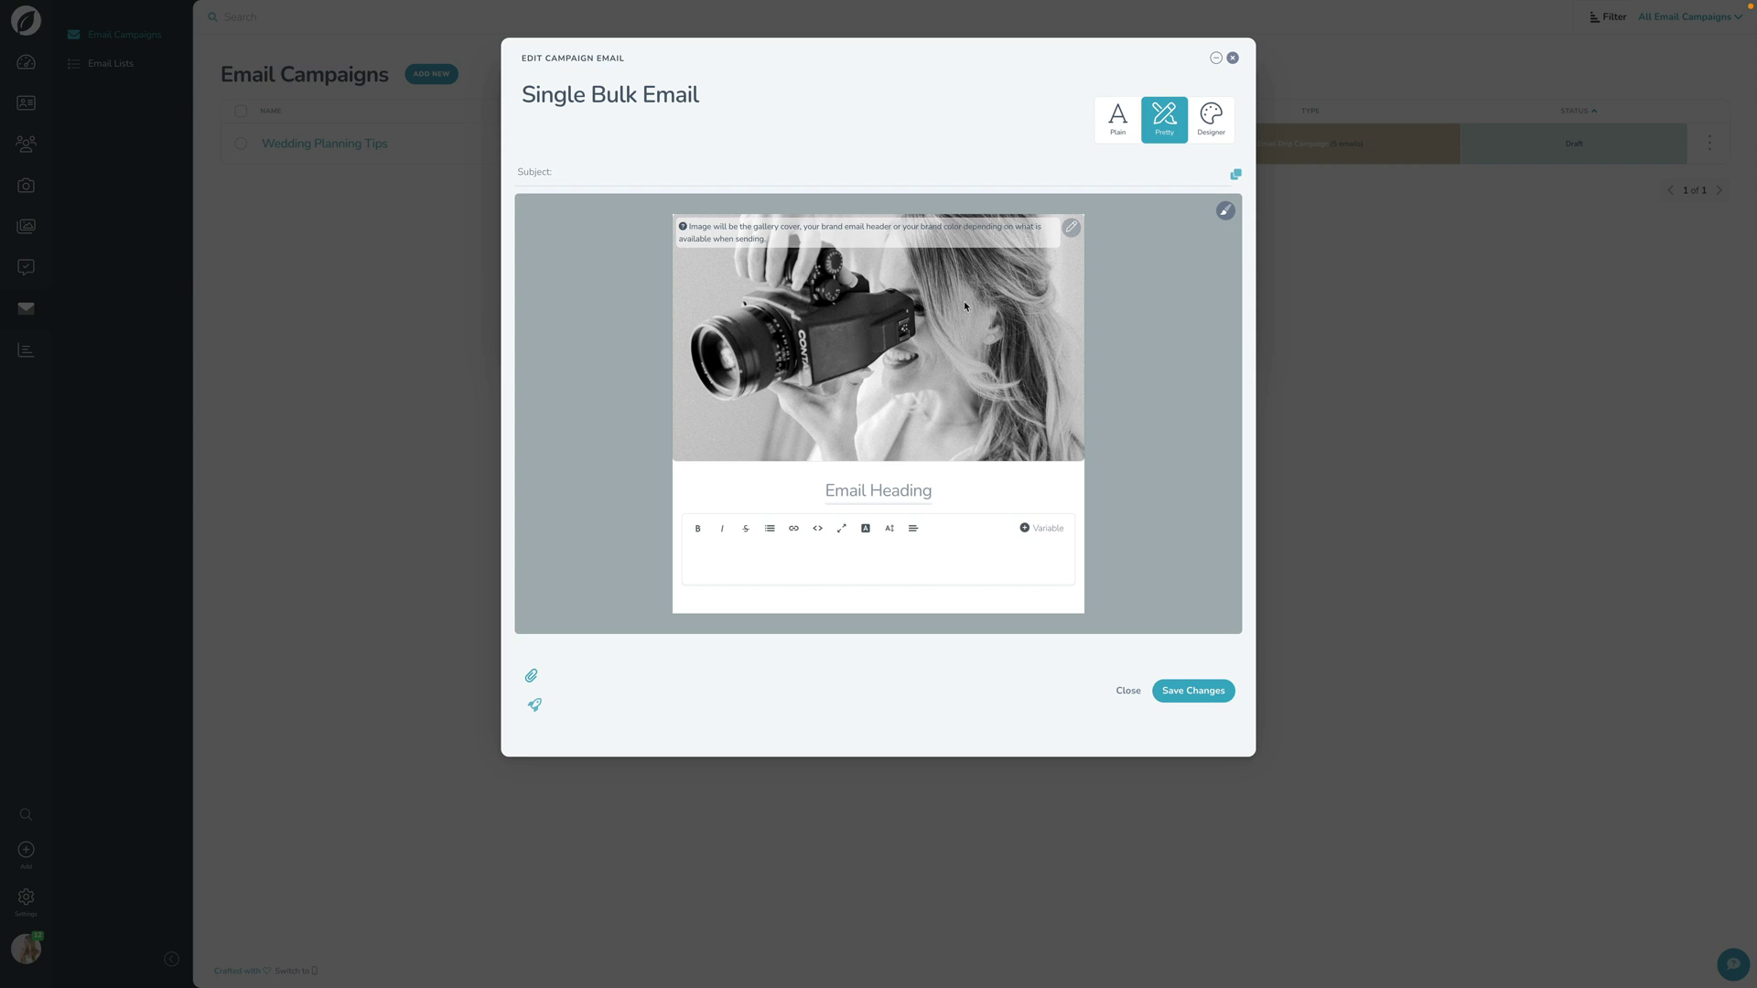
click(1072, 229)
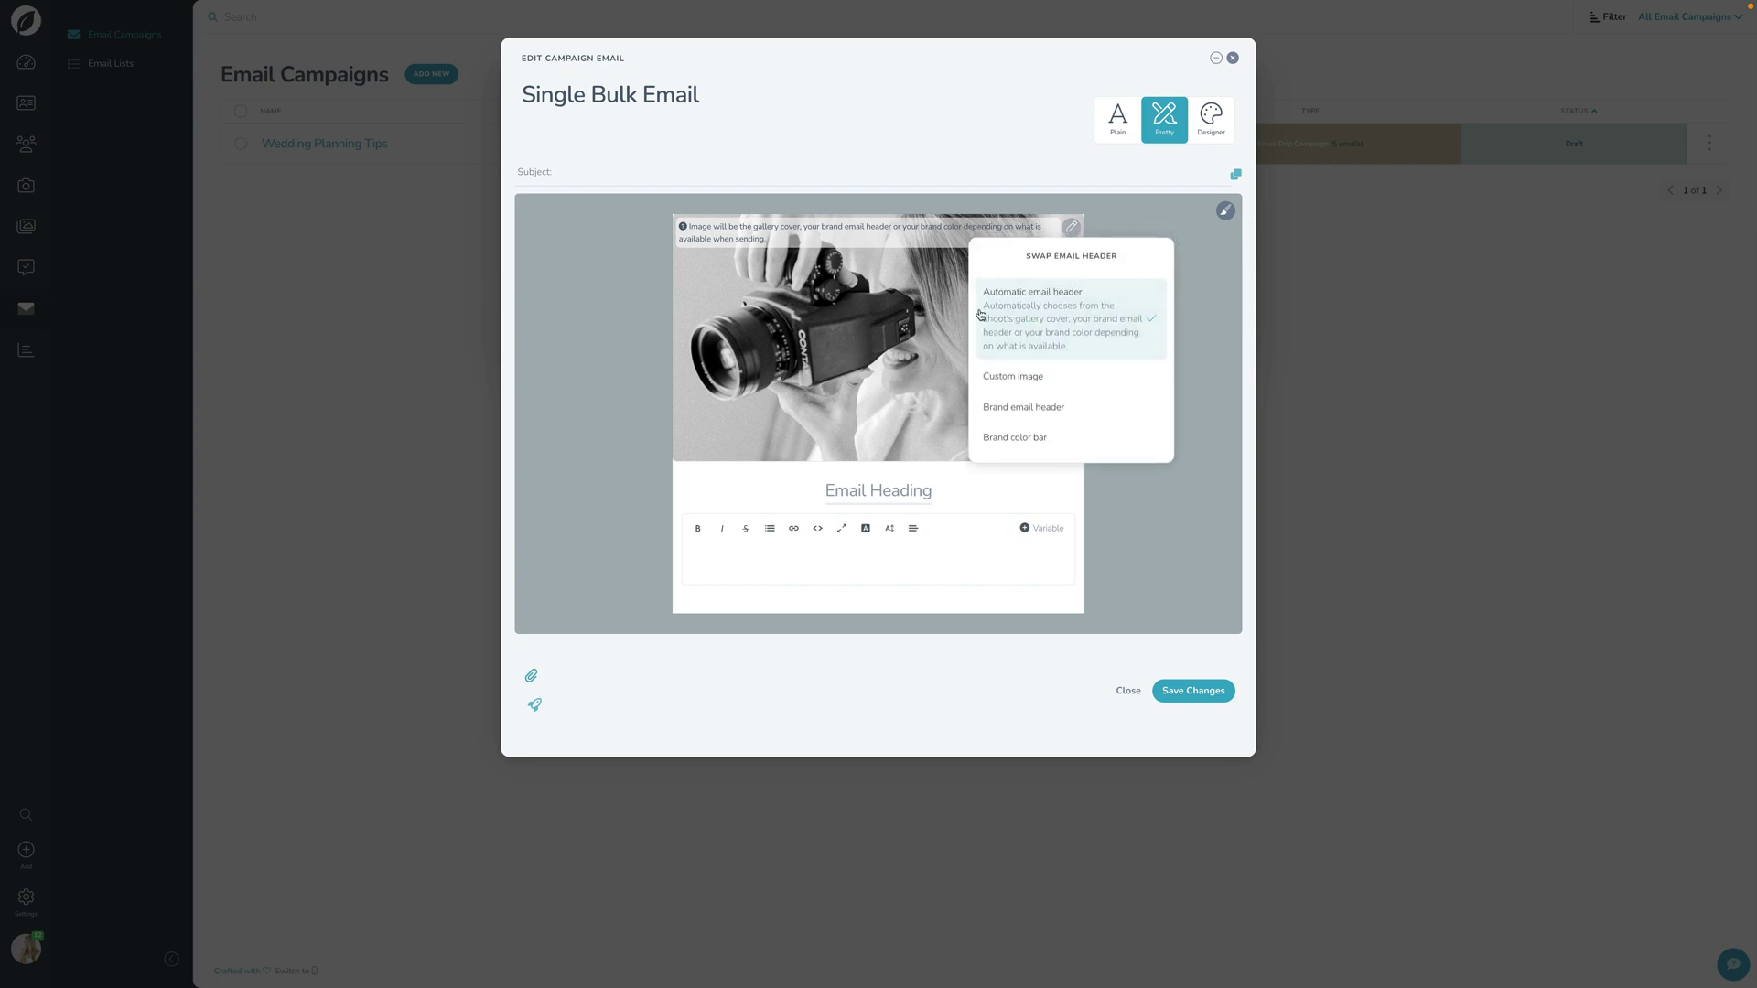
click(875, 323)
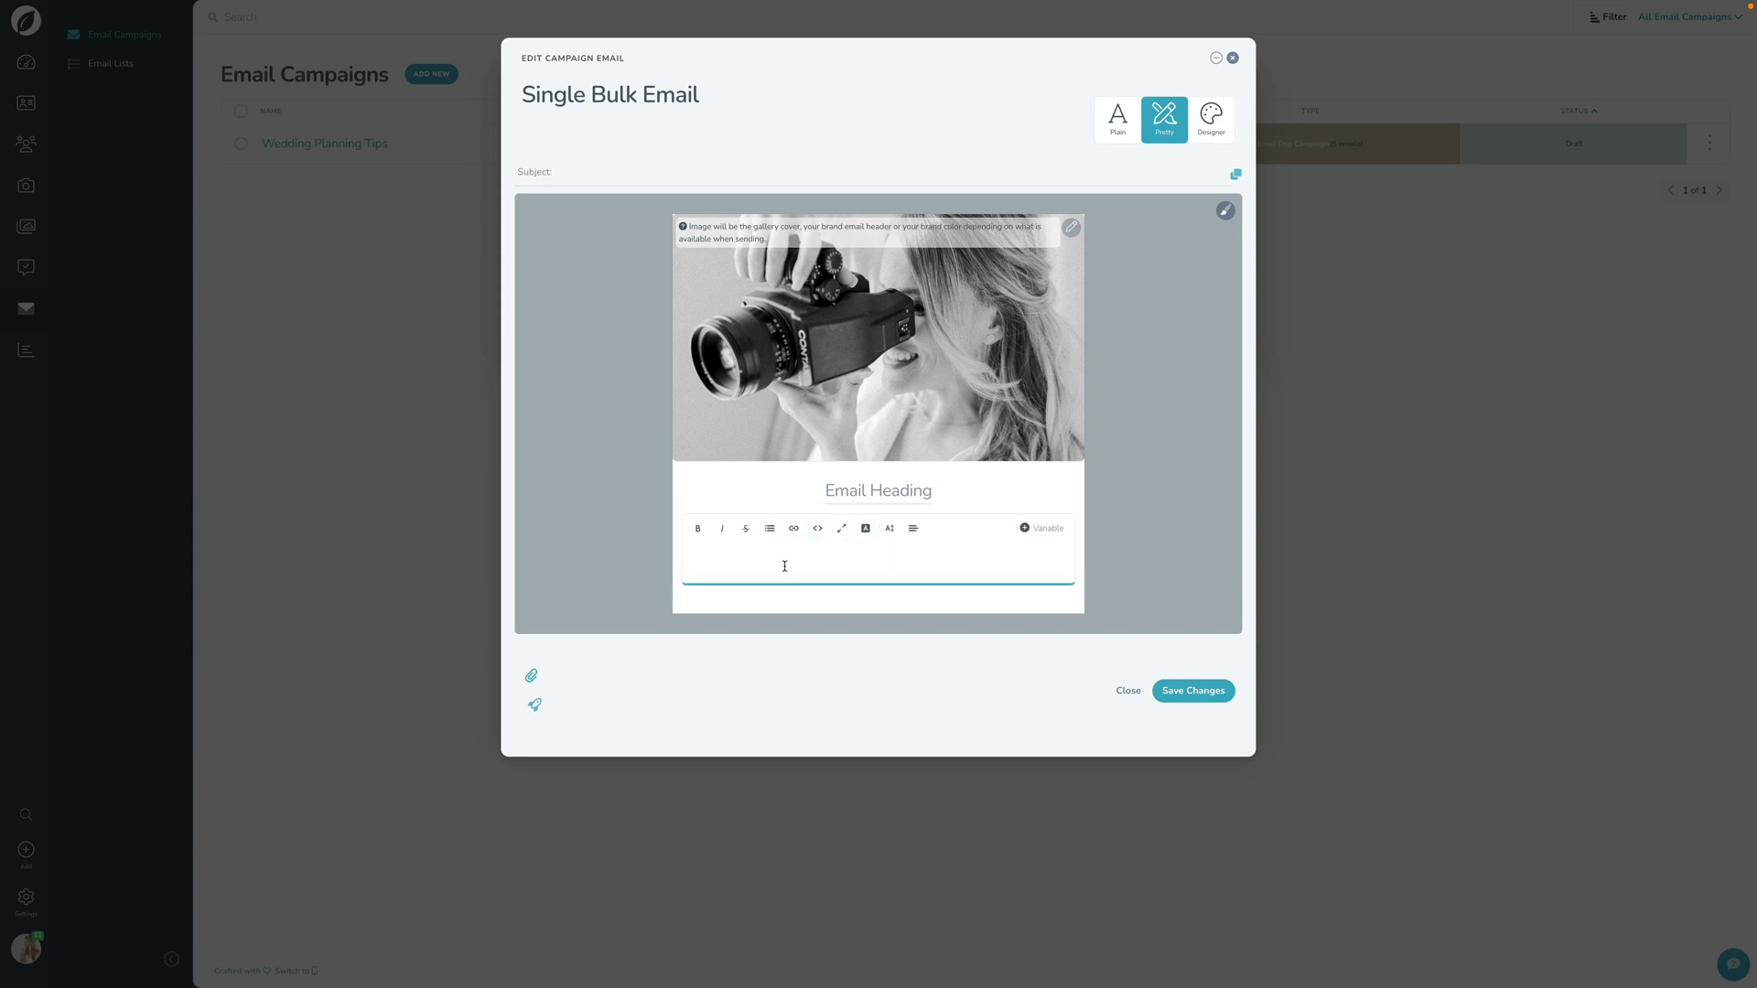
click(1193, 691)
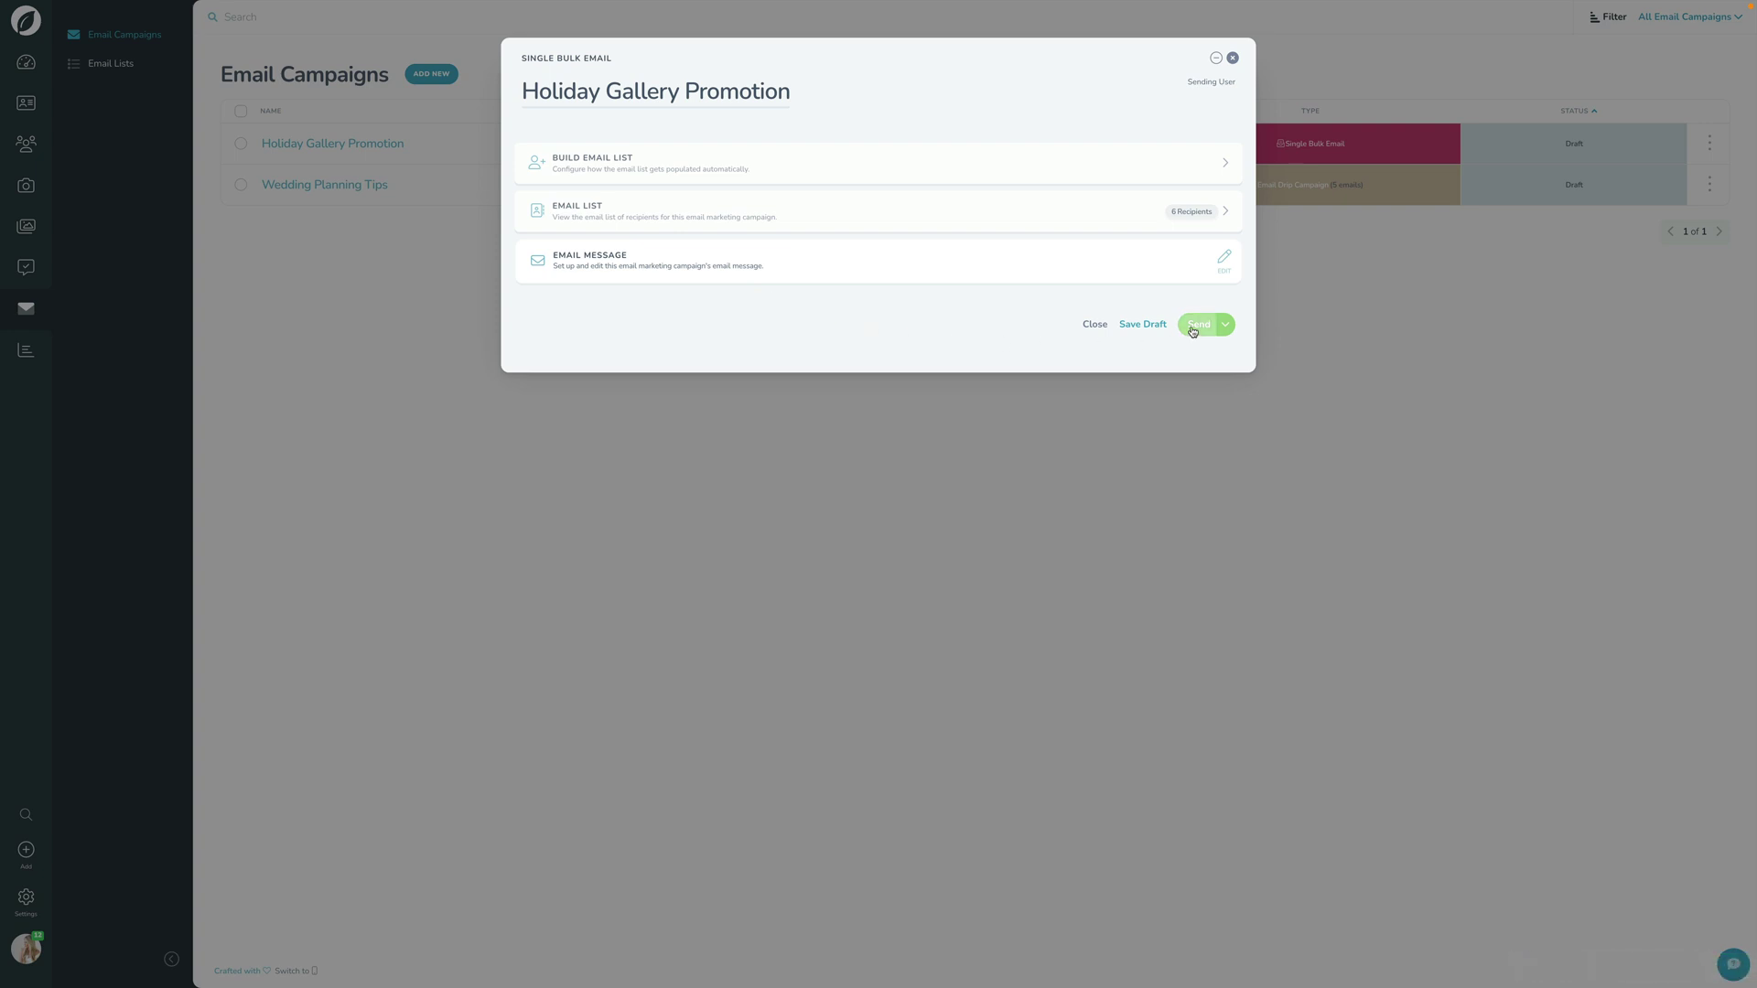
Open the alternative sending options for the Holiday Gallery Promotion campaign
click(1225, 327)
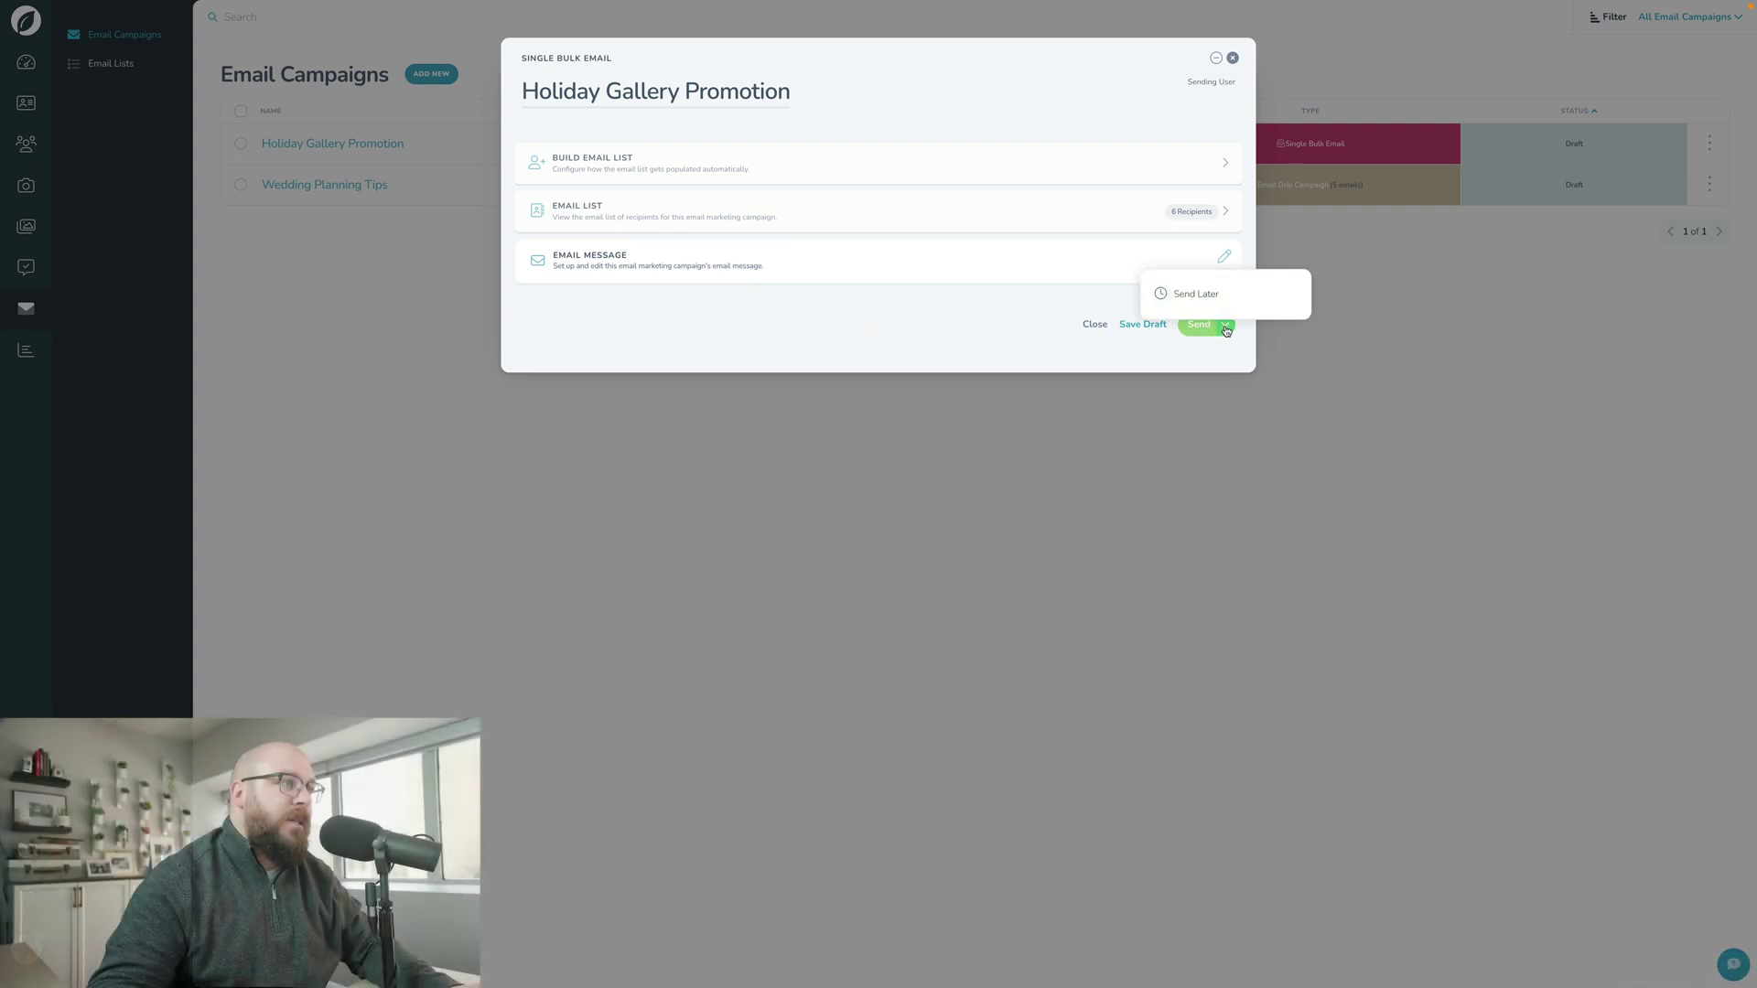